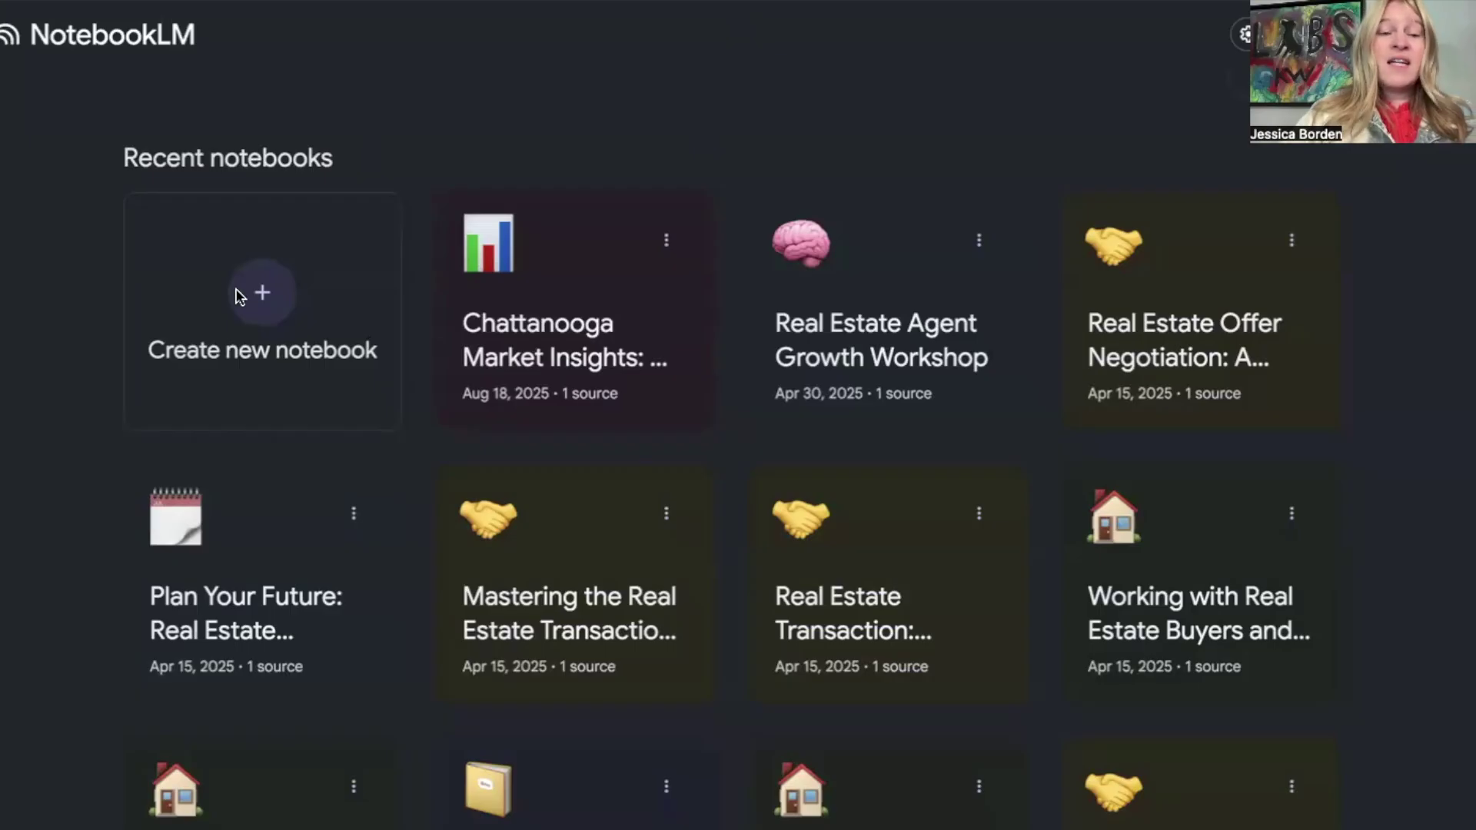
Step: Create a new notebook and upload the TAR RF141 Exclusive Buyer Representation Agreement PDF as its source
left_click(254, 304)
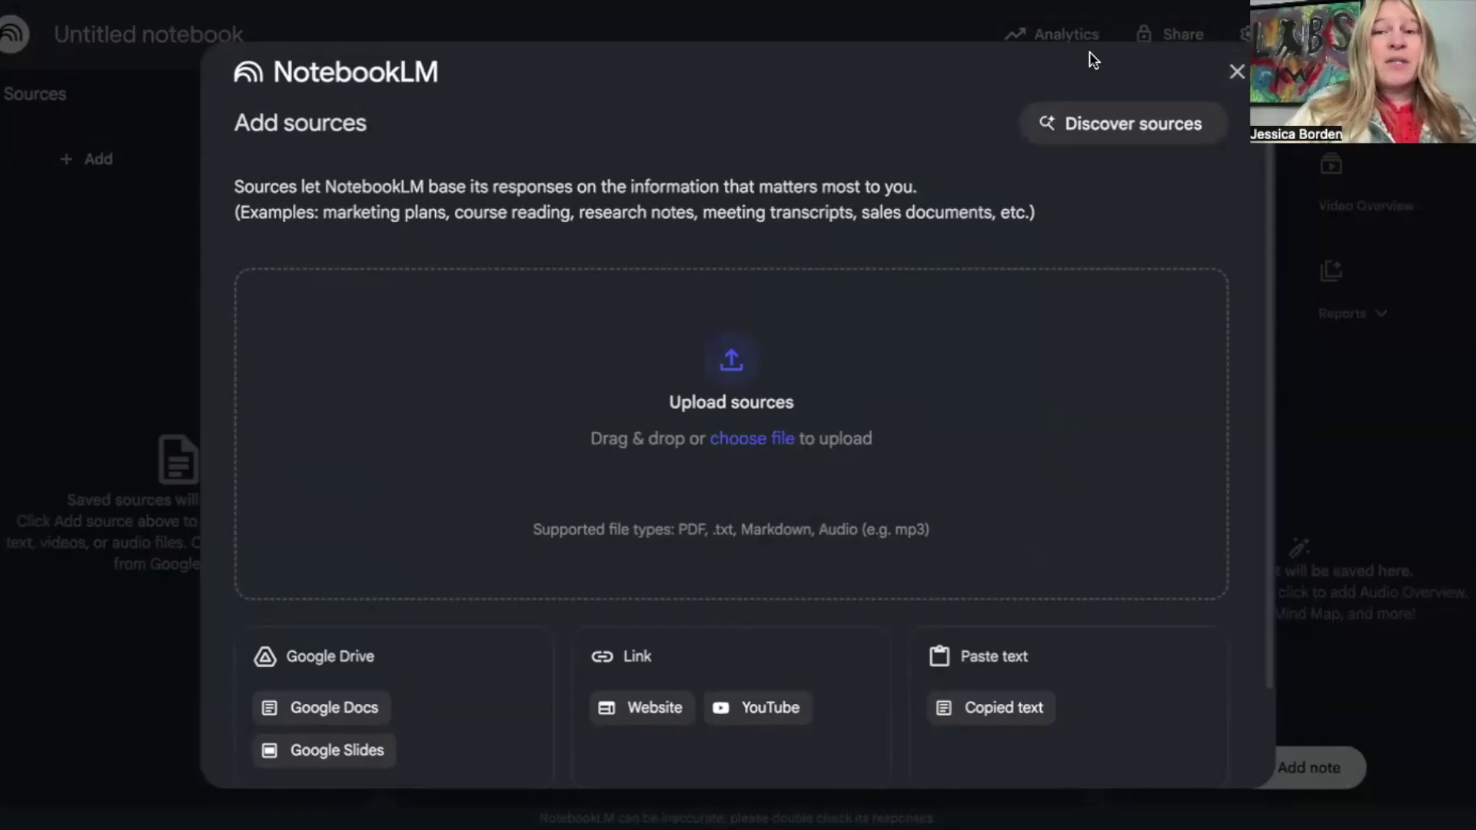
left_click_drag(969, 94, 381, 450)
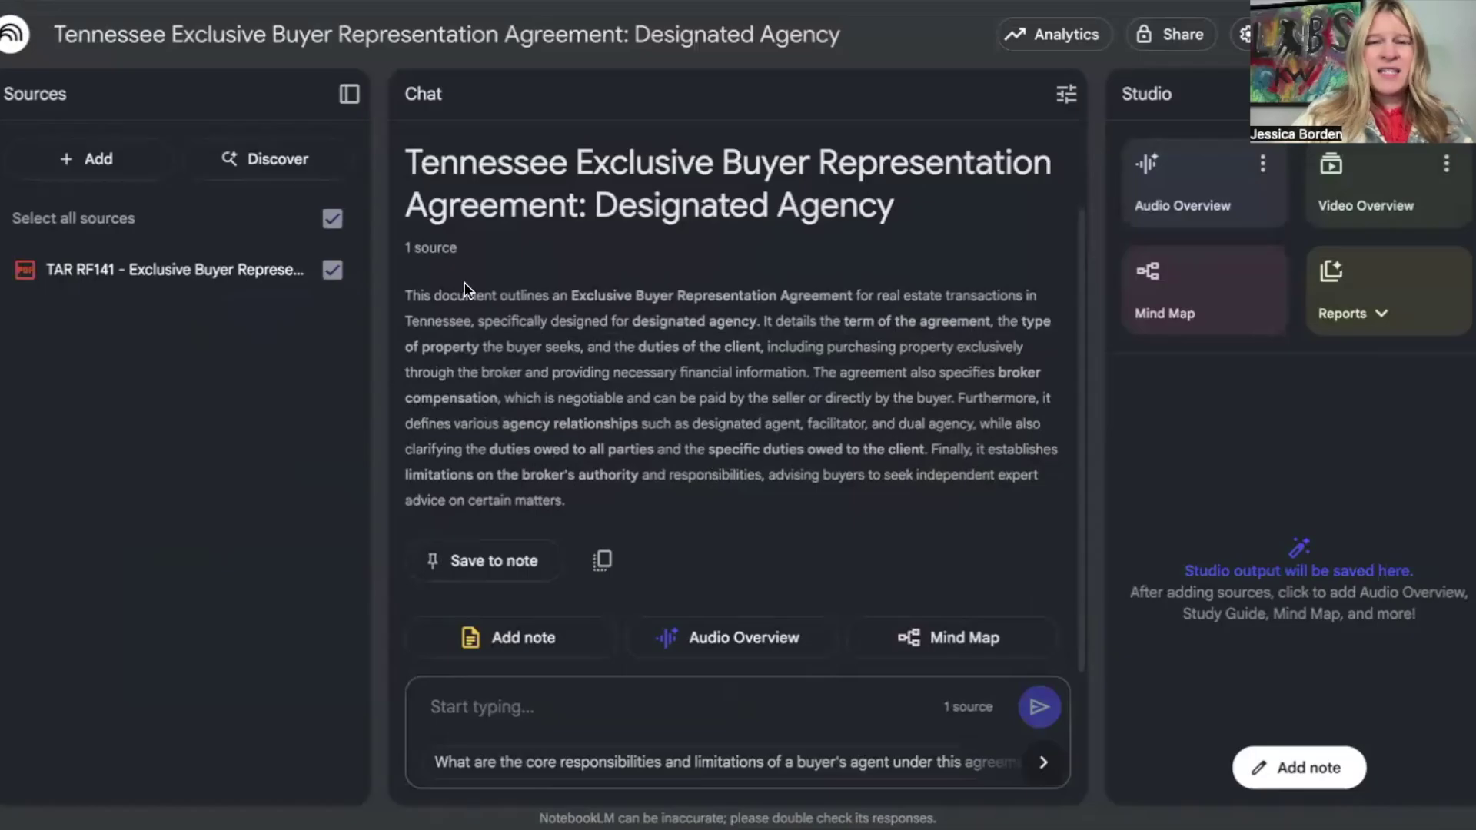
Step: Generate a briefing doc report from the uploaded buyer representation agreement
left_click(1415, 338)
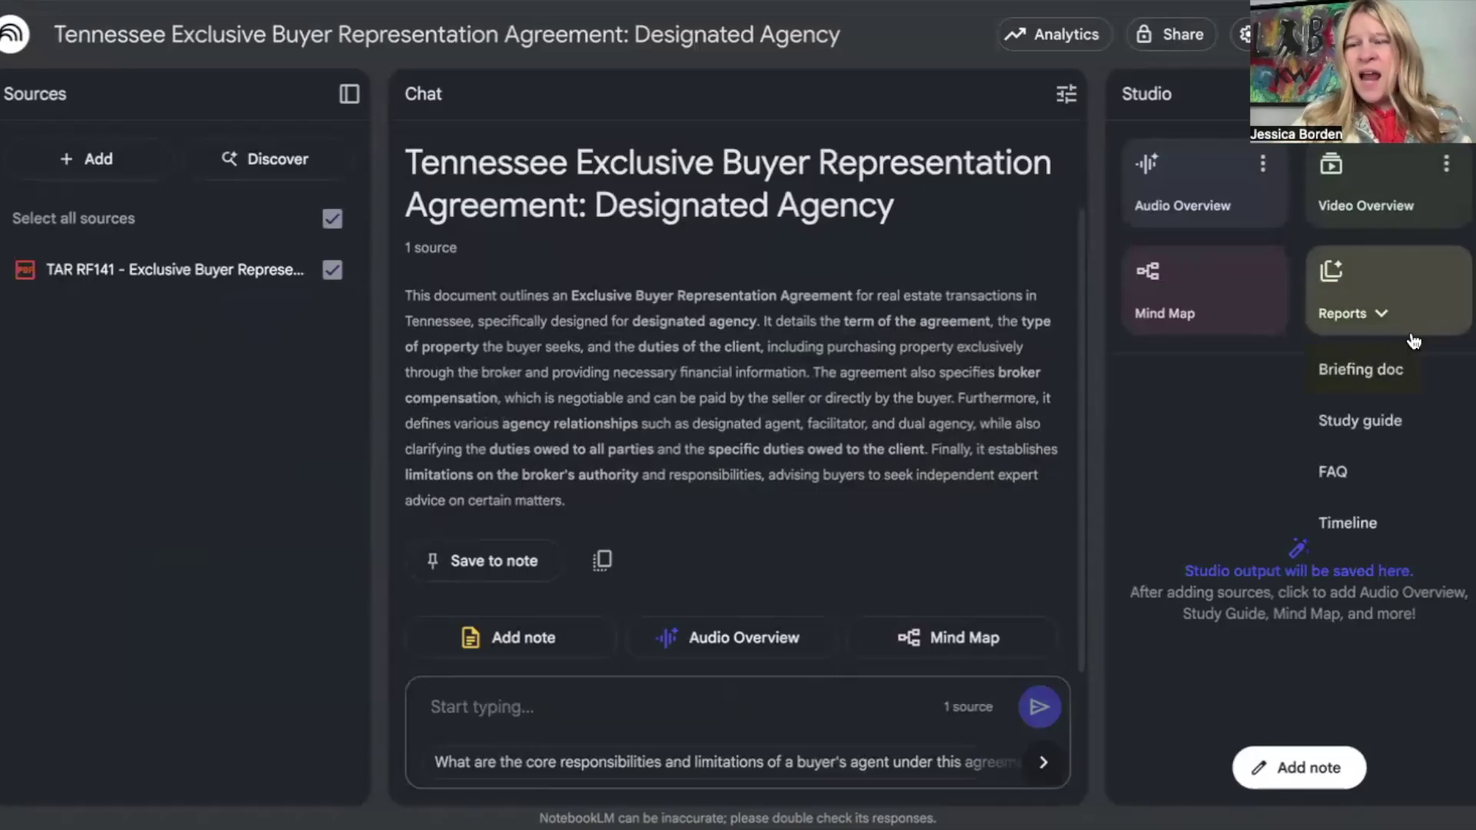
left_click(1386, 377)
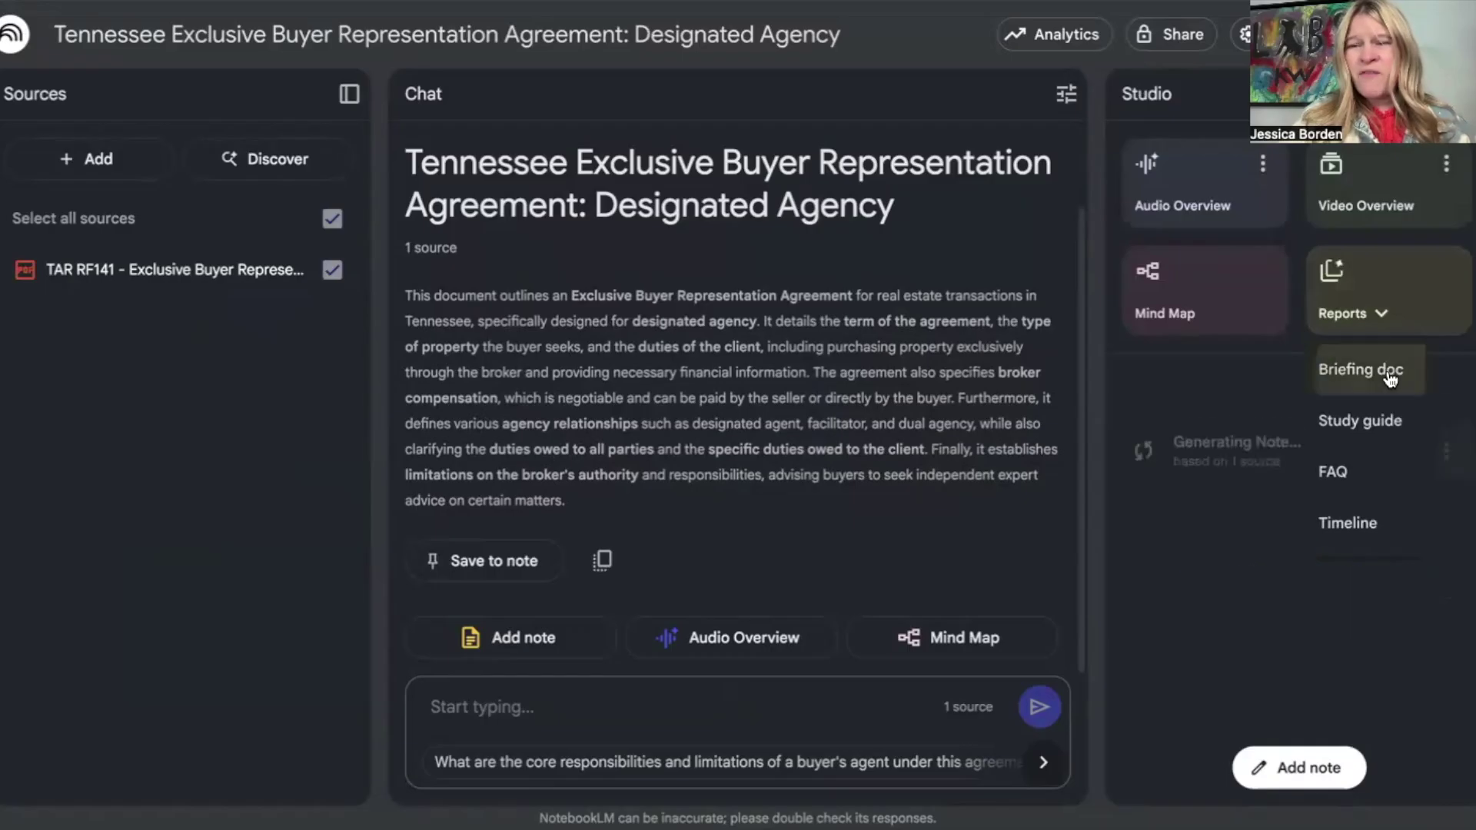
left_click(1386, 333)
left_click(1145, 512)
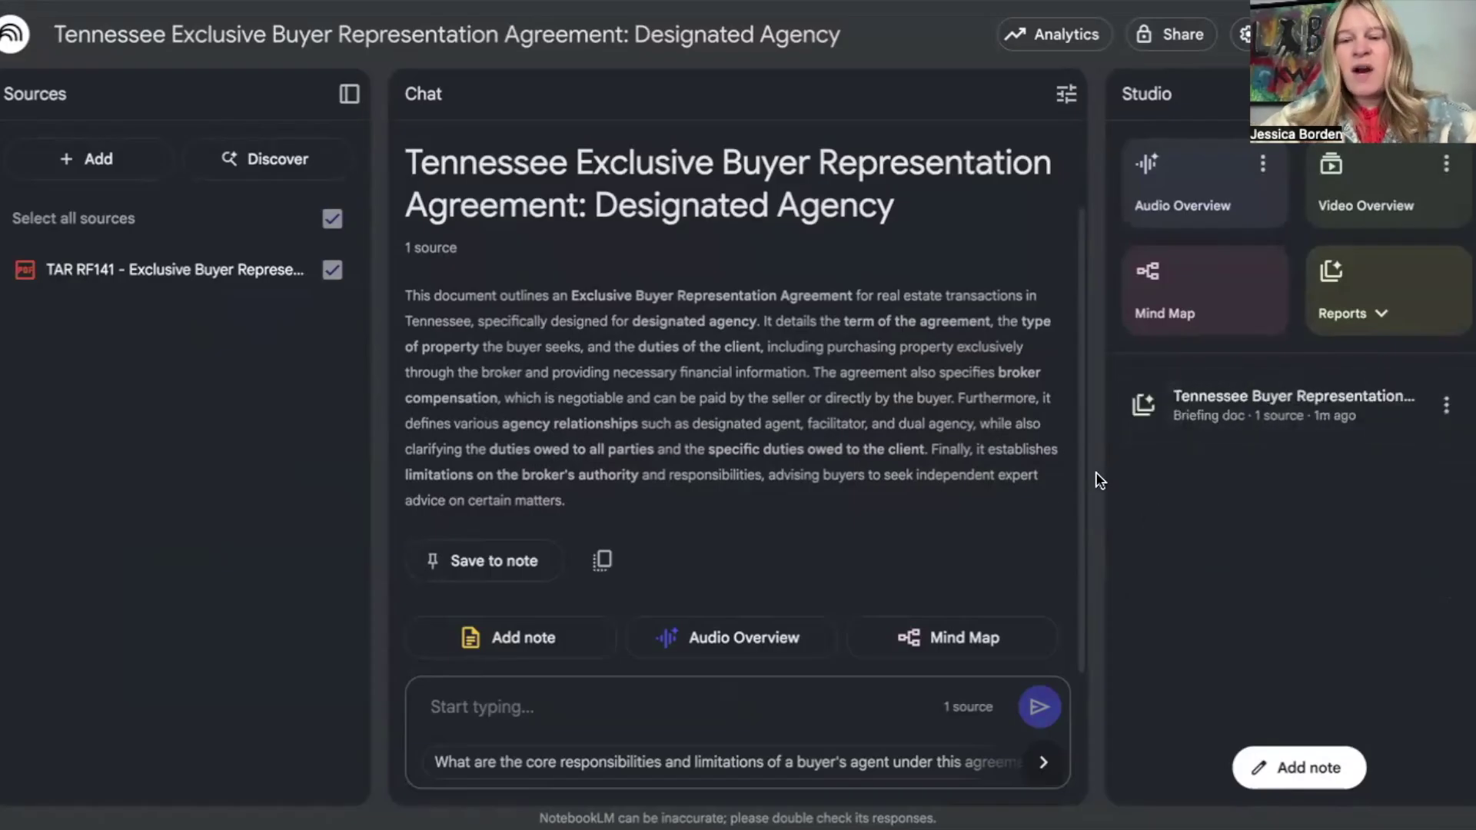
Step: Open the generated briefing doc and read through its sections on the agreement's scope, client duties, compensation and agency definitions
left_click(1159, 419)
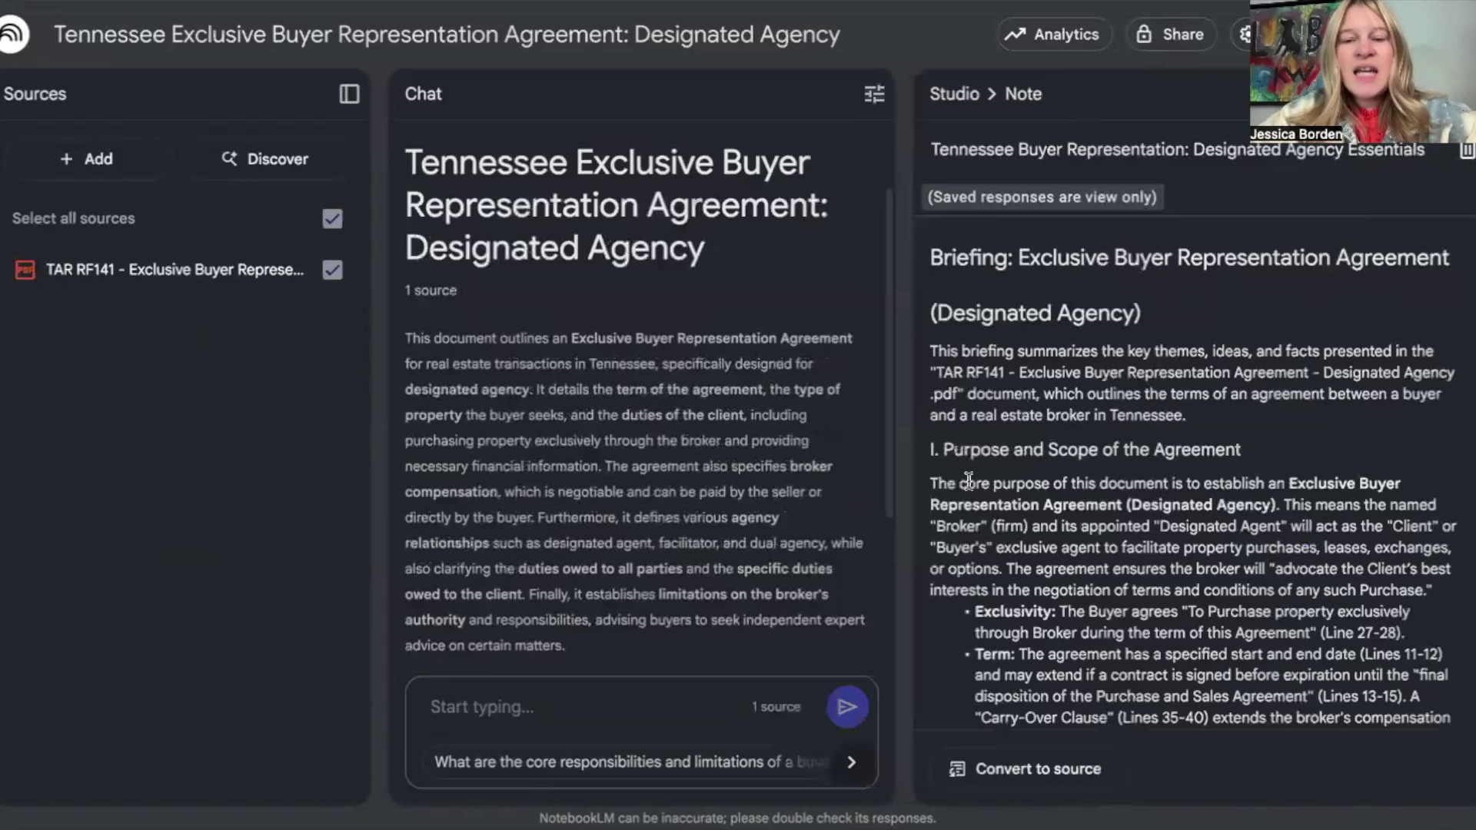
scroll(969, 482, "down", 1)
scroll(969, 482, "down", 3)
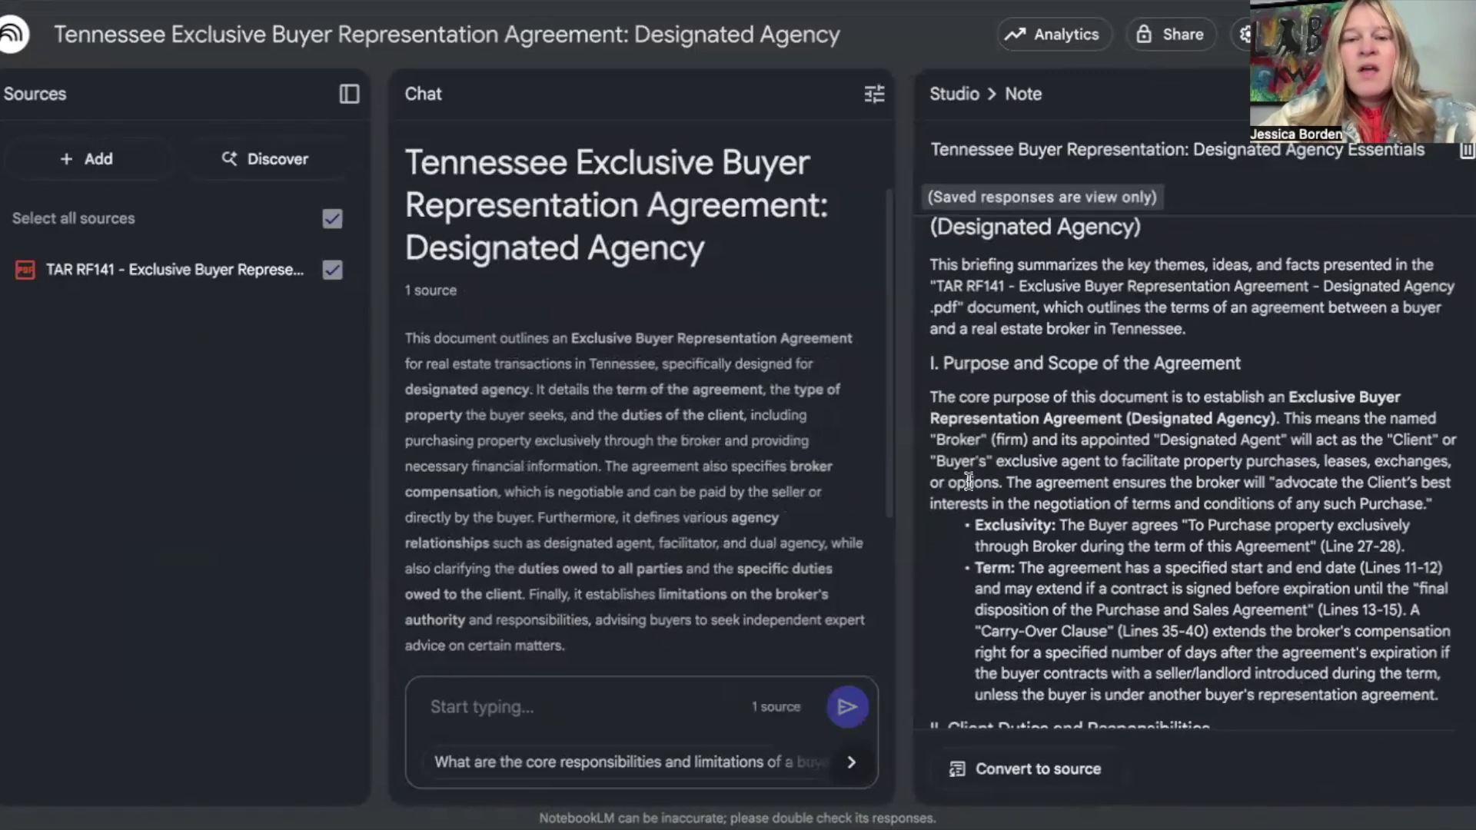
scroll(968, 482, "down", 7)
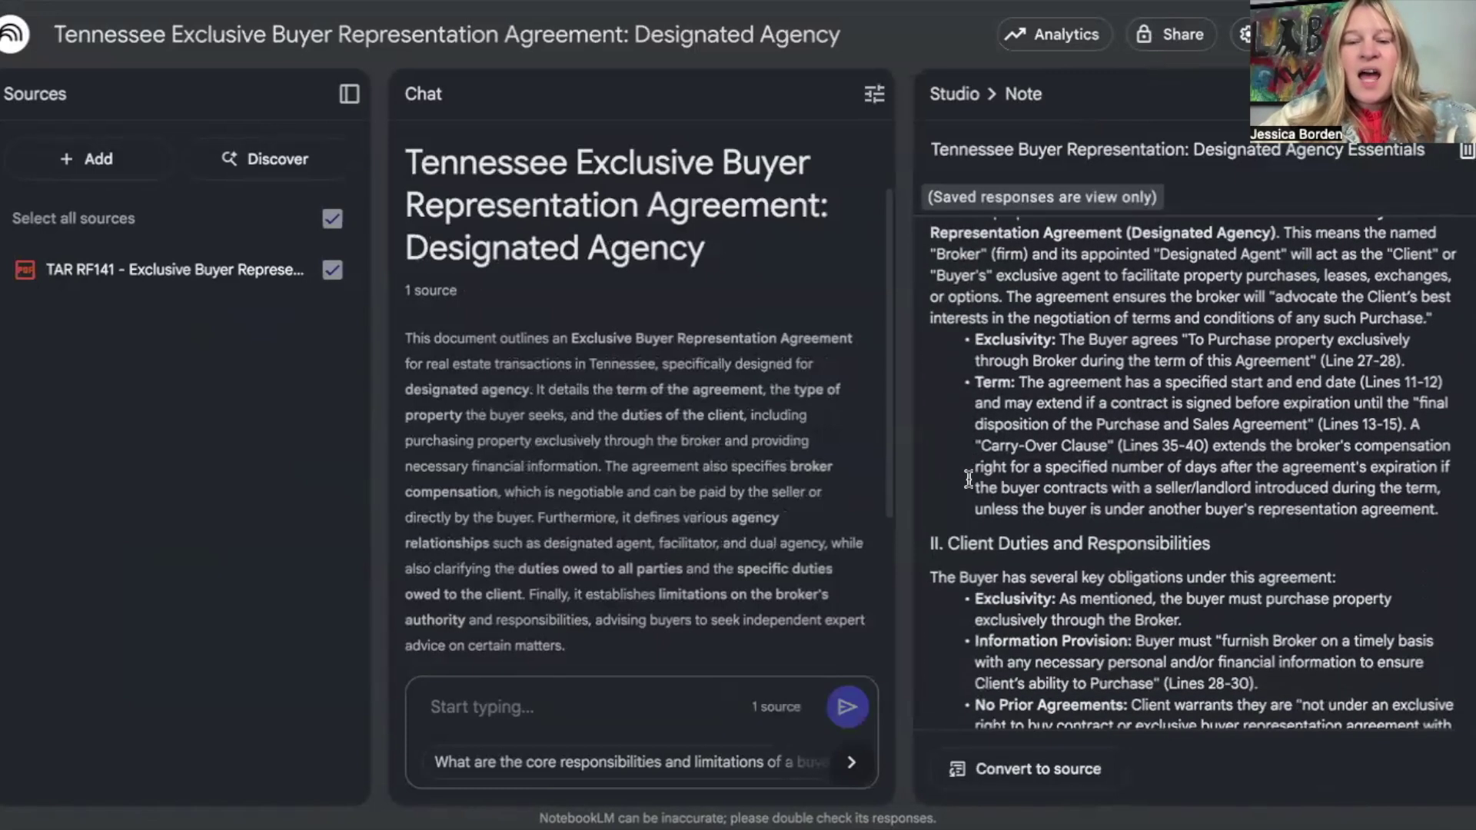
scroll(971, 460, "down", 4)
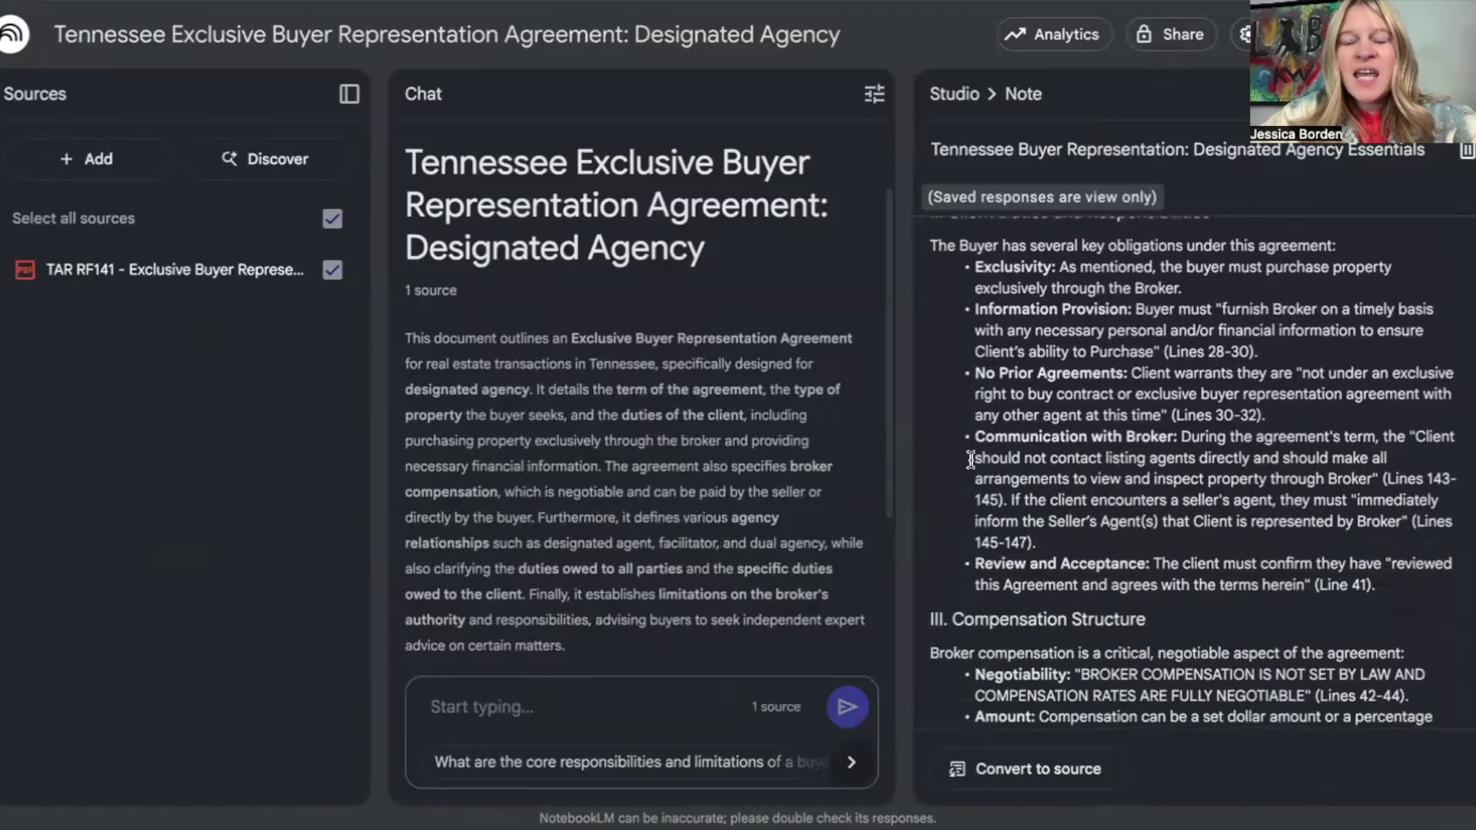
scroll(971, 460, "down", 8)
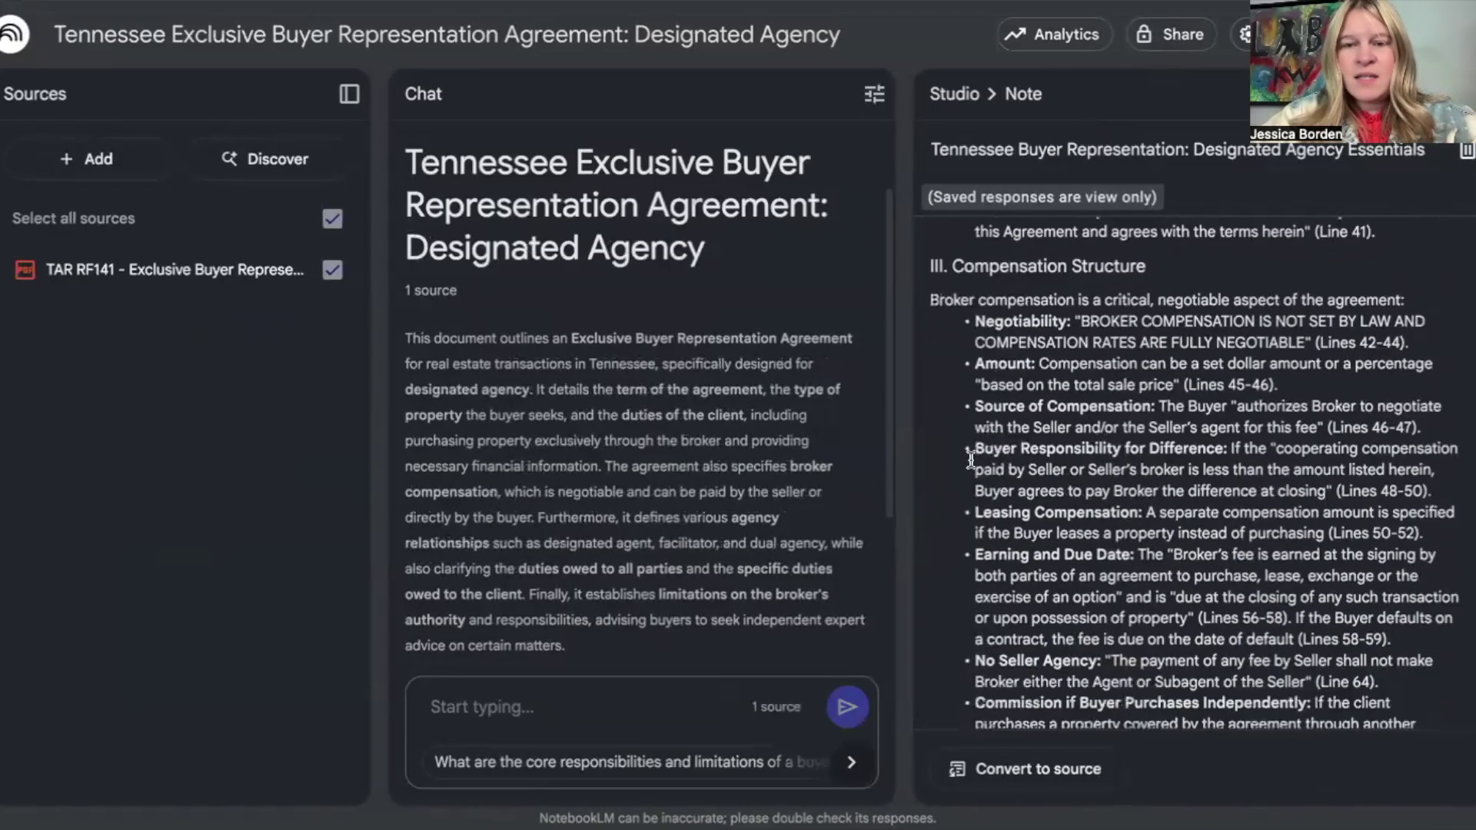
scroll(972, 460, "down", 7)
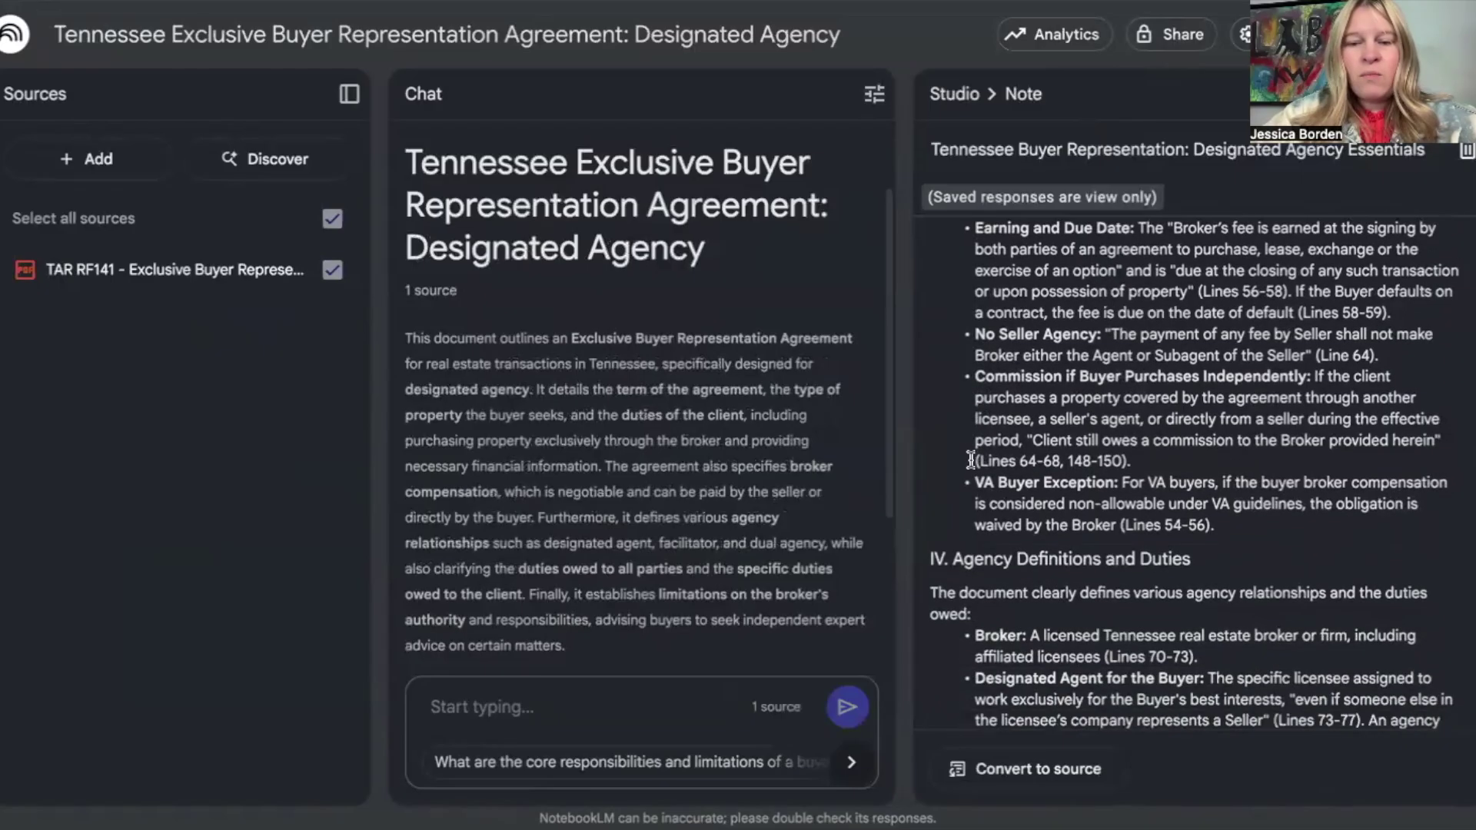
scroll(971, 460, "down", 3)
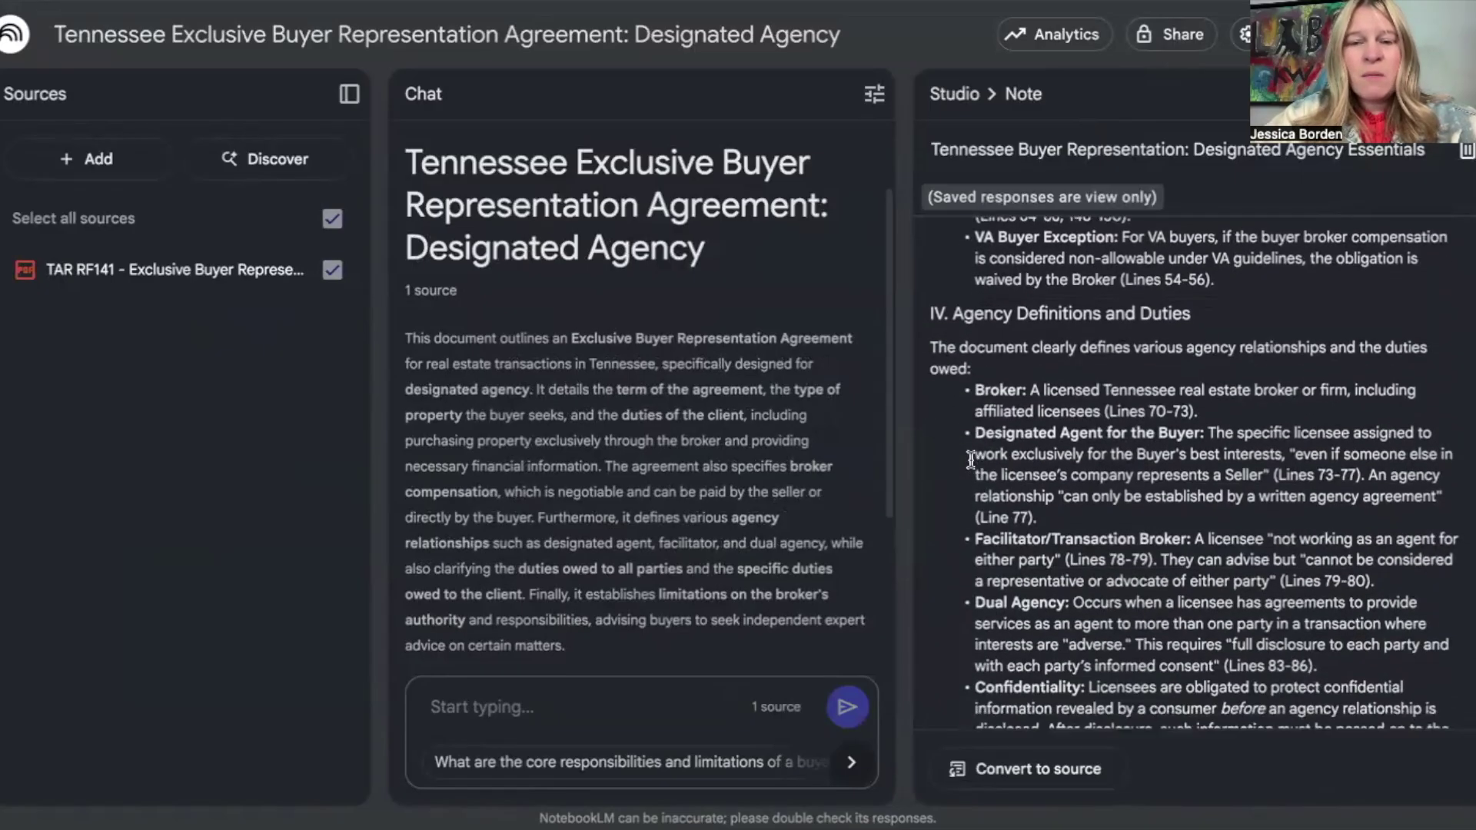
scroll(971, 460, "down", 3)
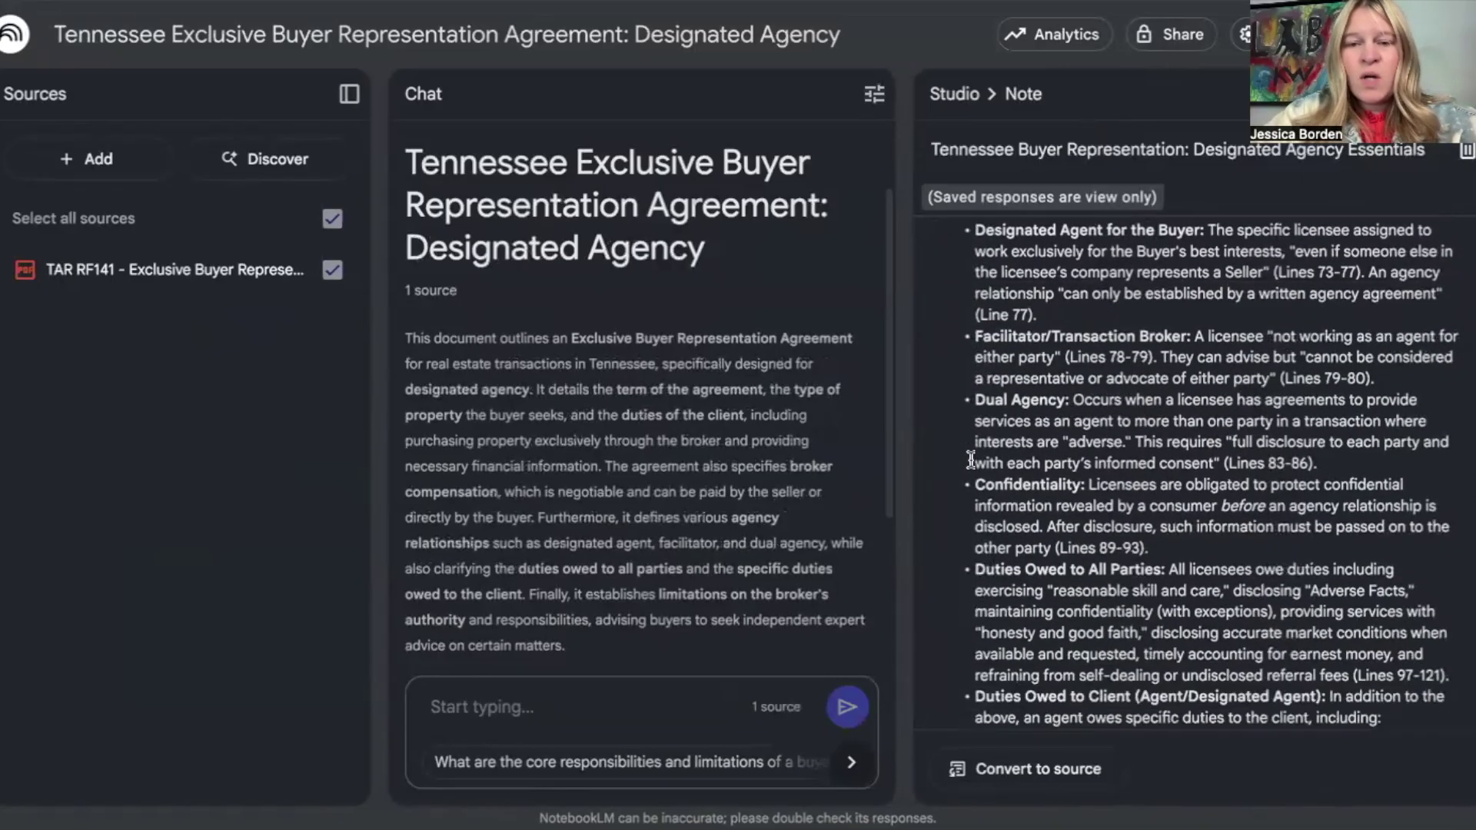
scroll(1050, 480, "down", 2)
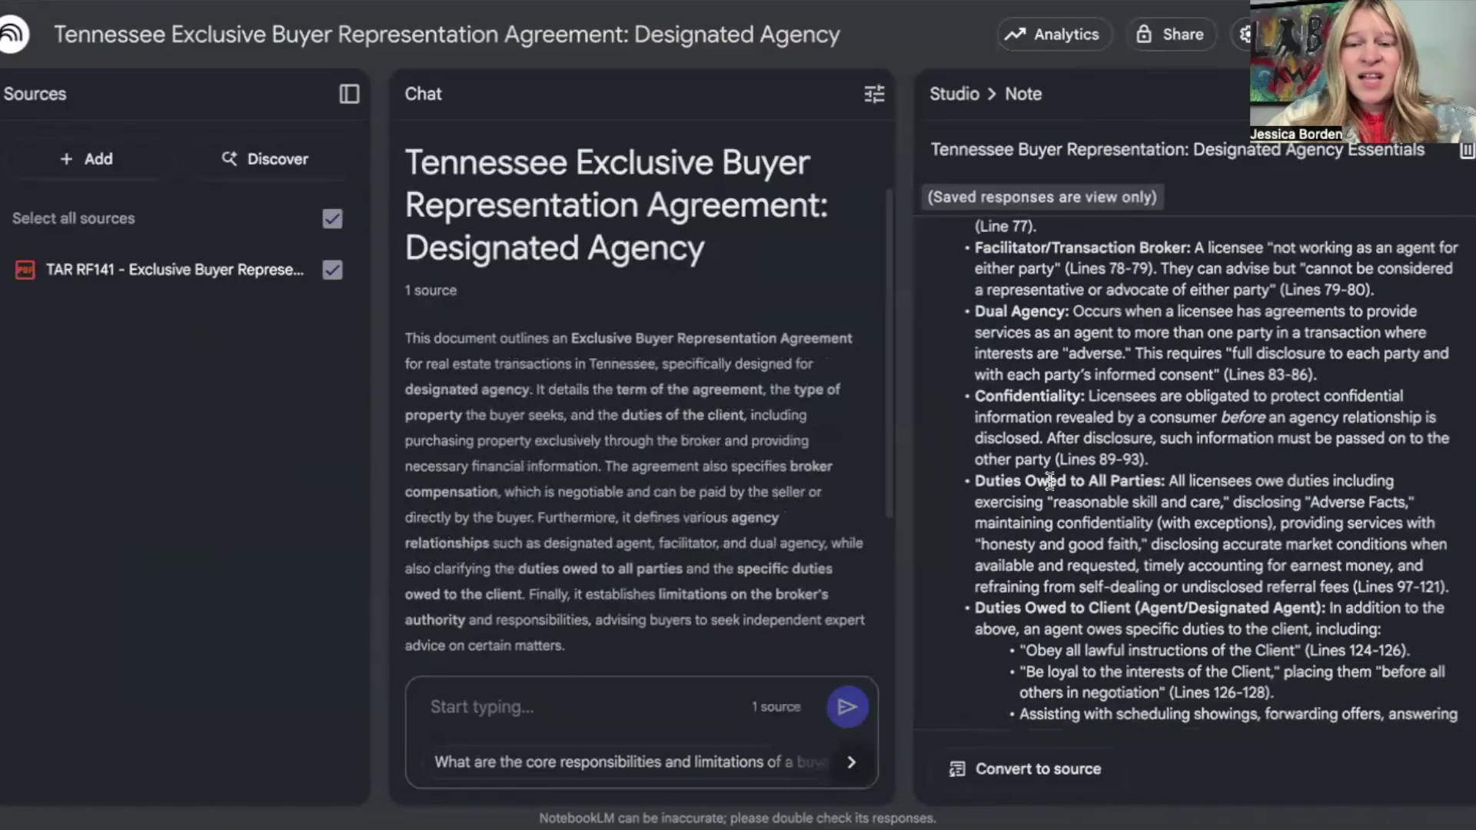
scroll(1049, 480, "down", 6)
scroll(1050, 476, "down", 3)
Step: Select the briefing doc's text, starting from its "Briefing: Exclusive Buyer Representation Agreement" heading
scroll(1049, 476, "up", 10)
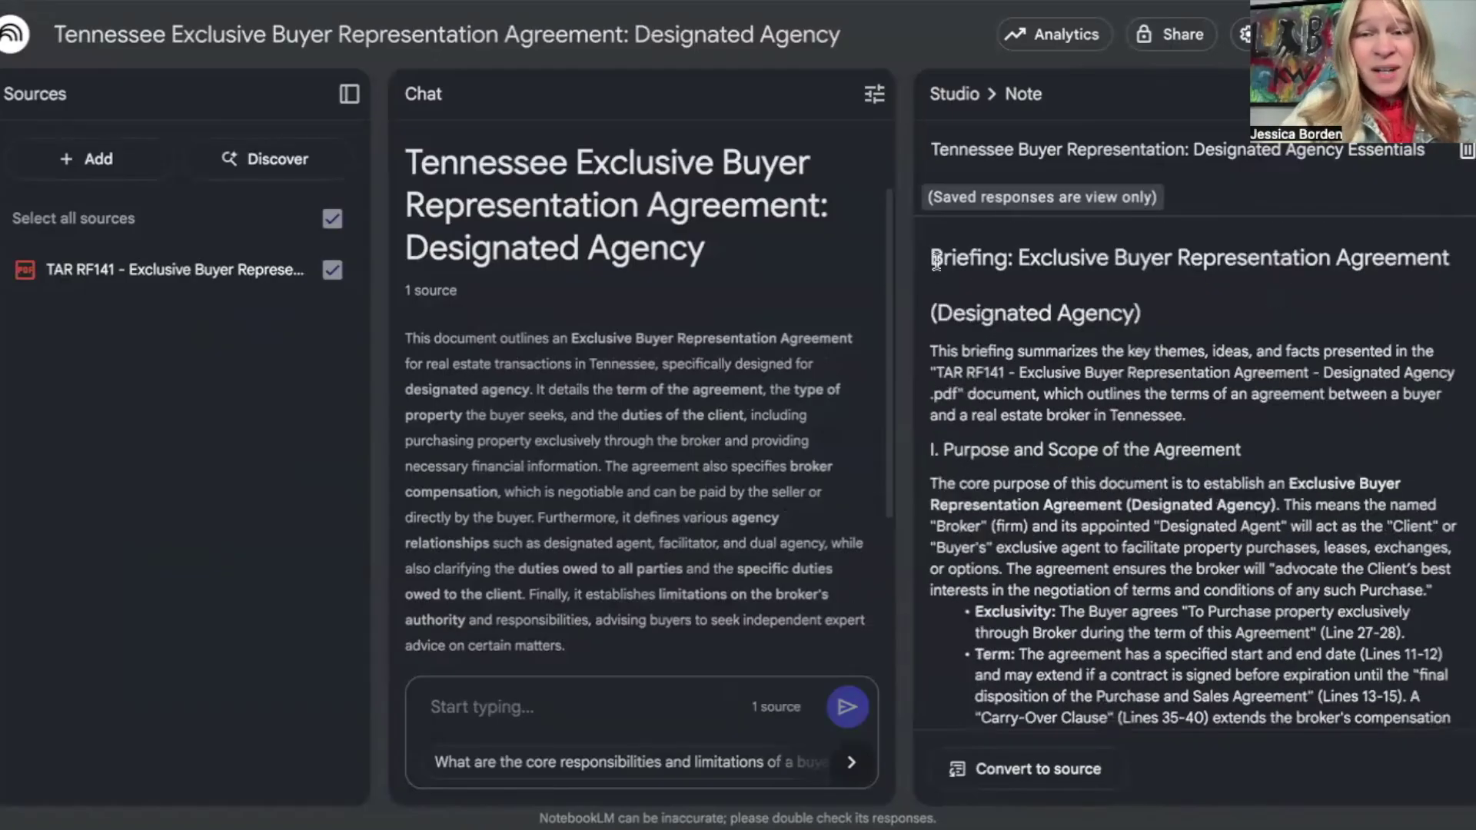
left_click_drag(935, 254, 978, 706)
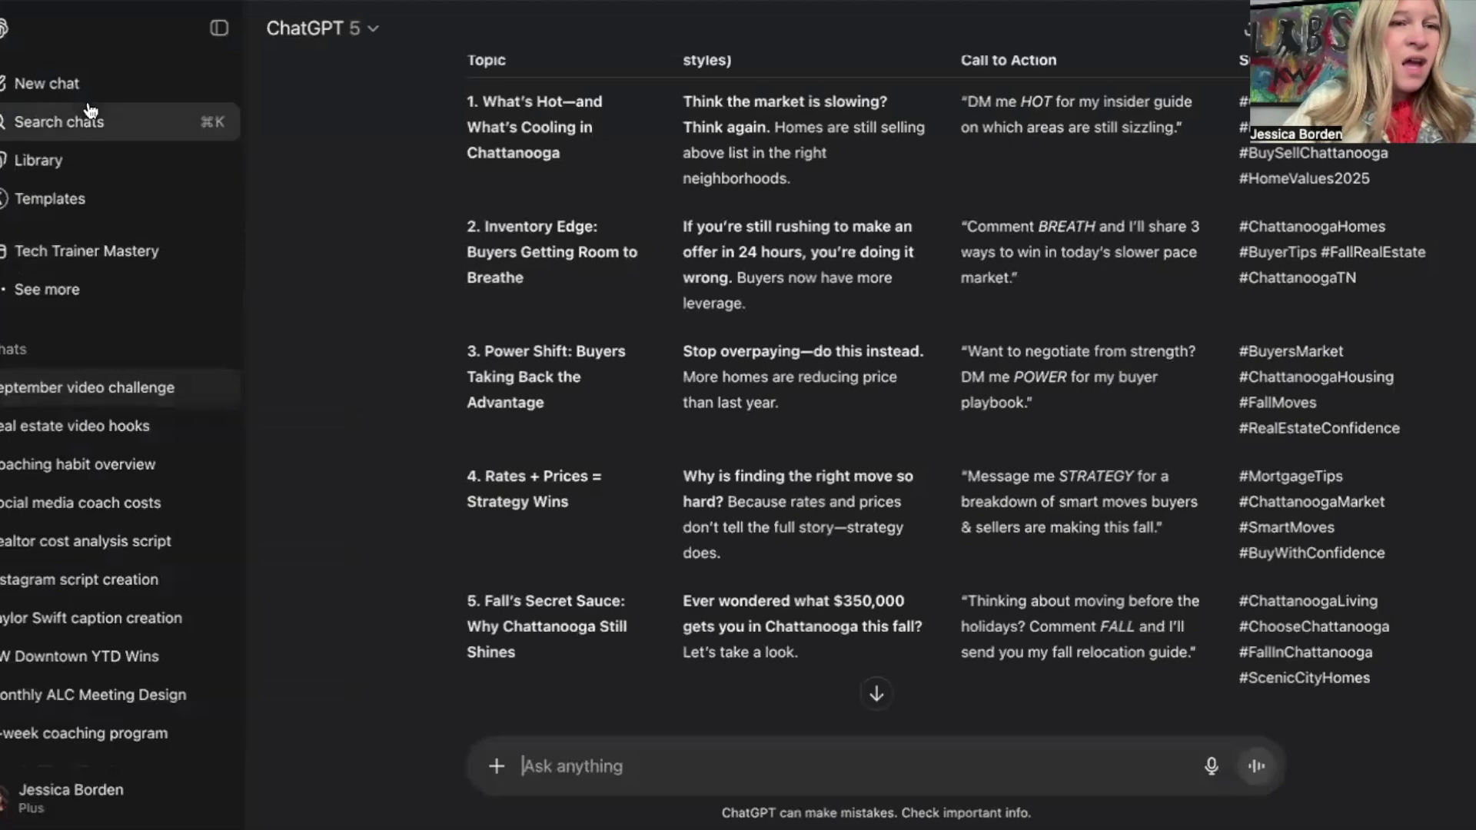
Step: Switch to ChatGPT and begin a new chat's prompt with "Act as a real estate agent explaining the following information to a buyer client"
left_click(55, 97)
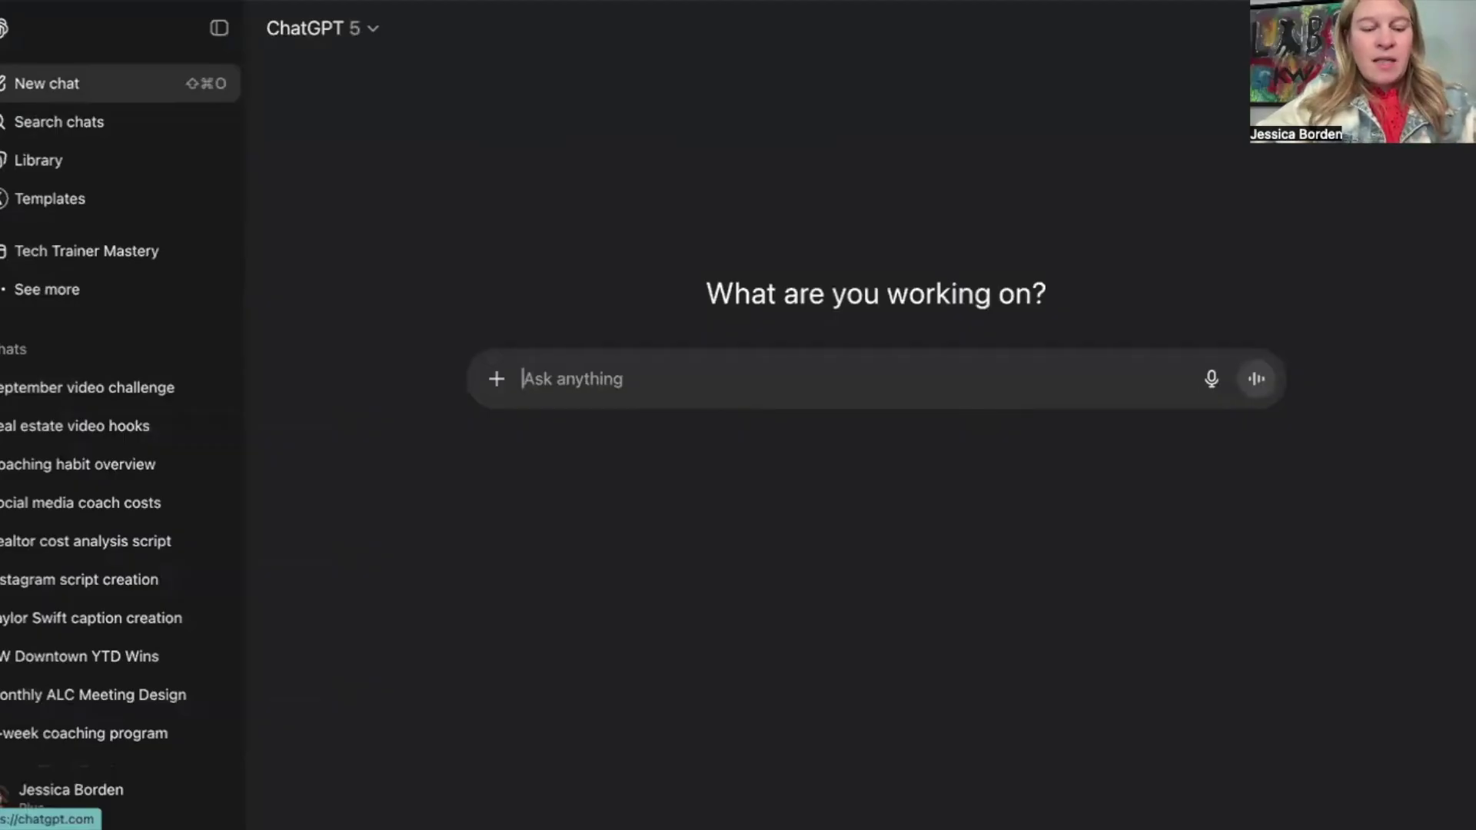
type("Act t")
key("BackSpace")
type("a")
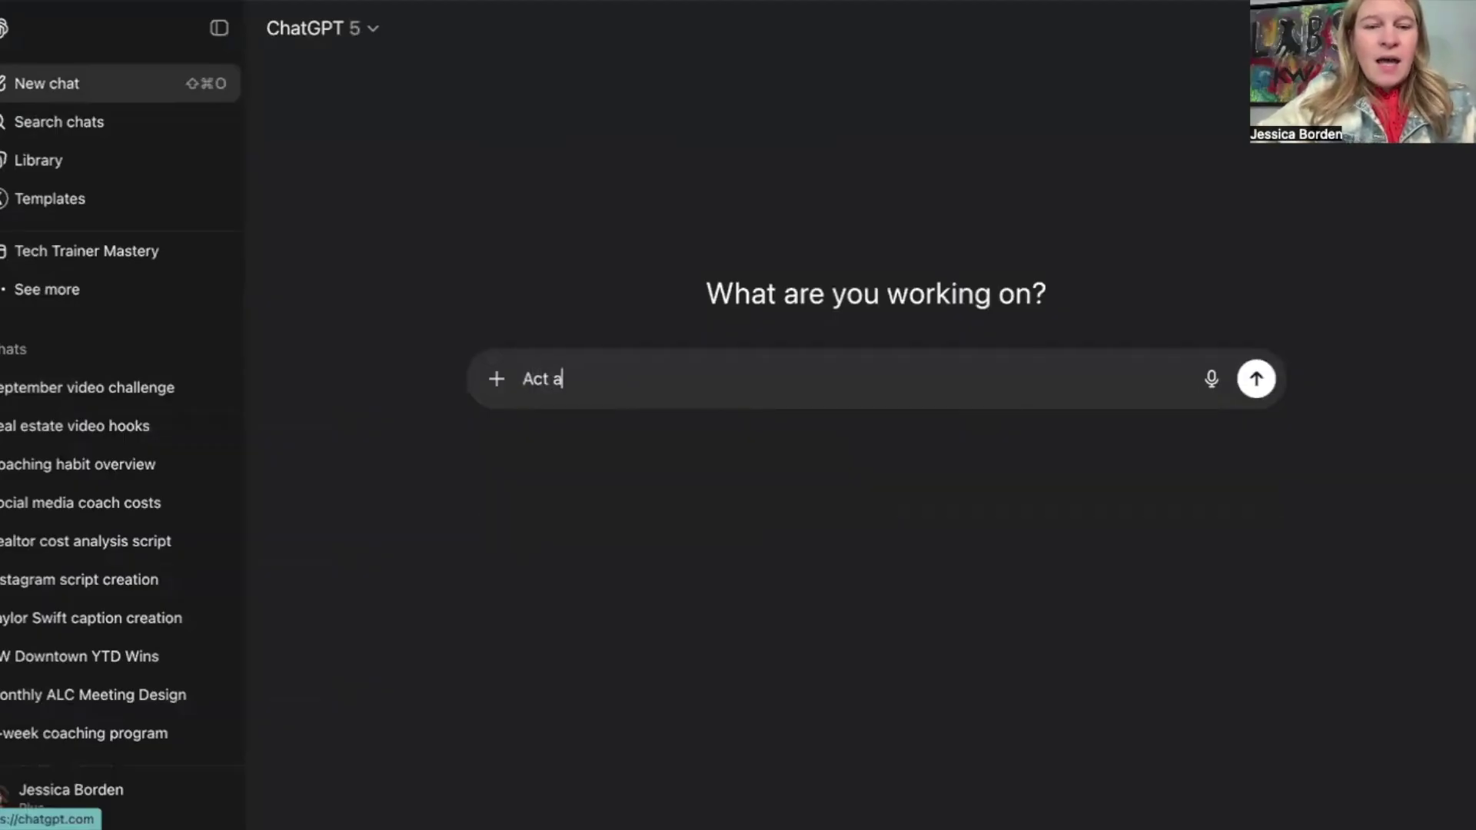
type("s a real estate")
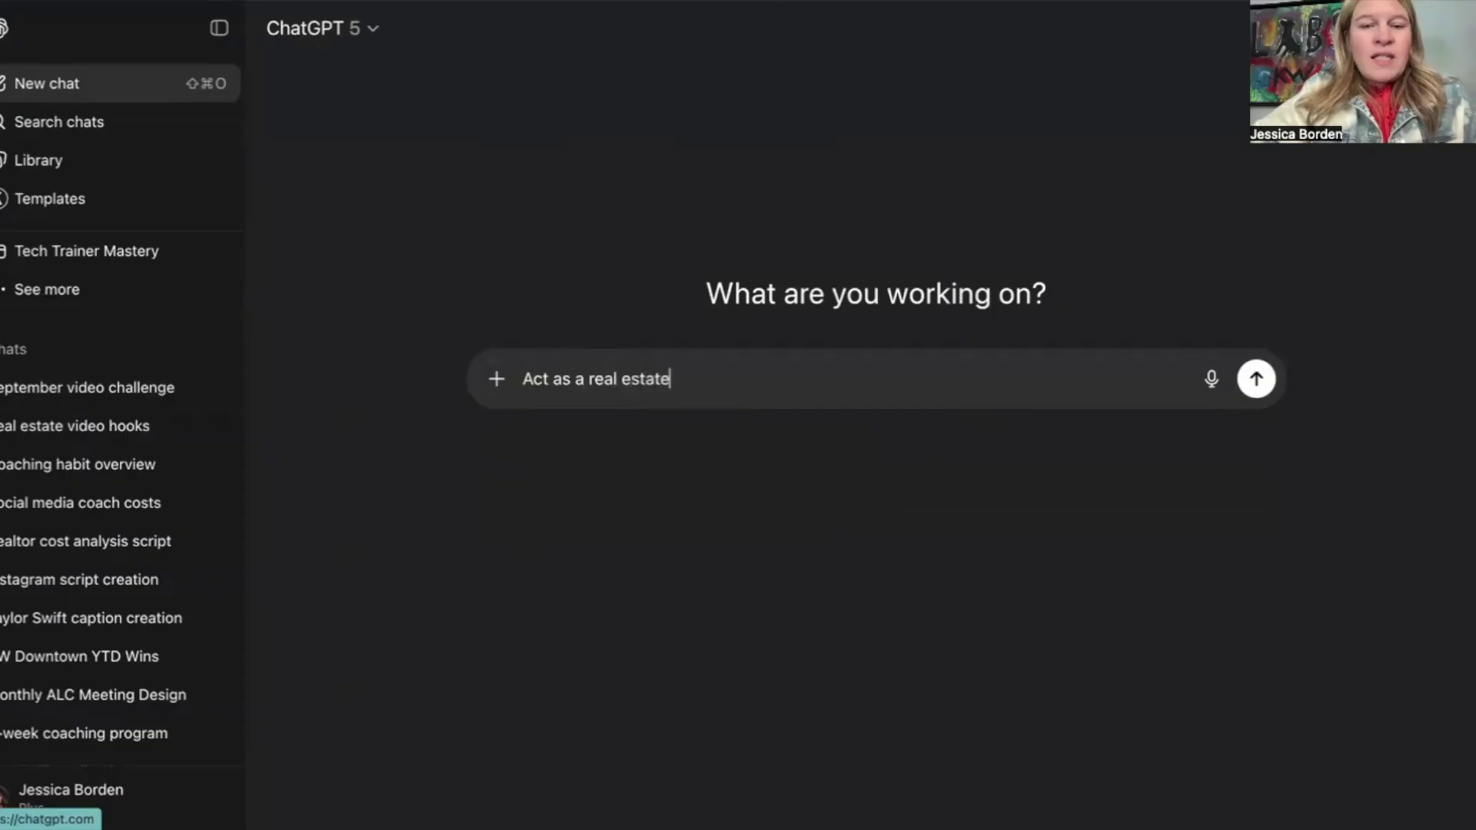
type(" agent ")
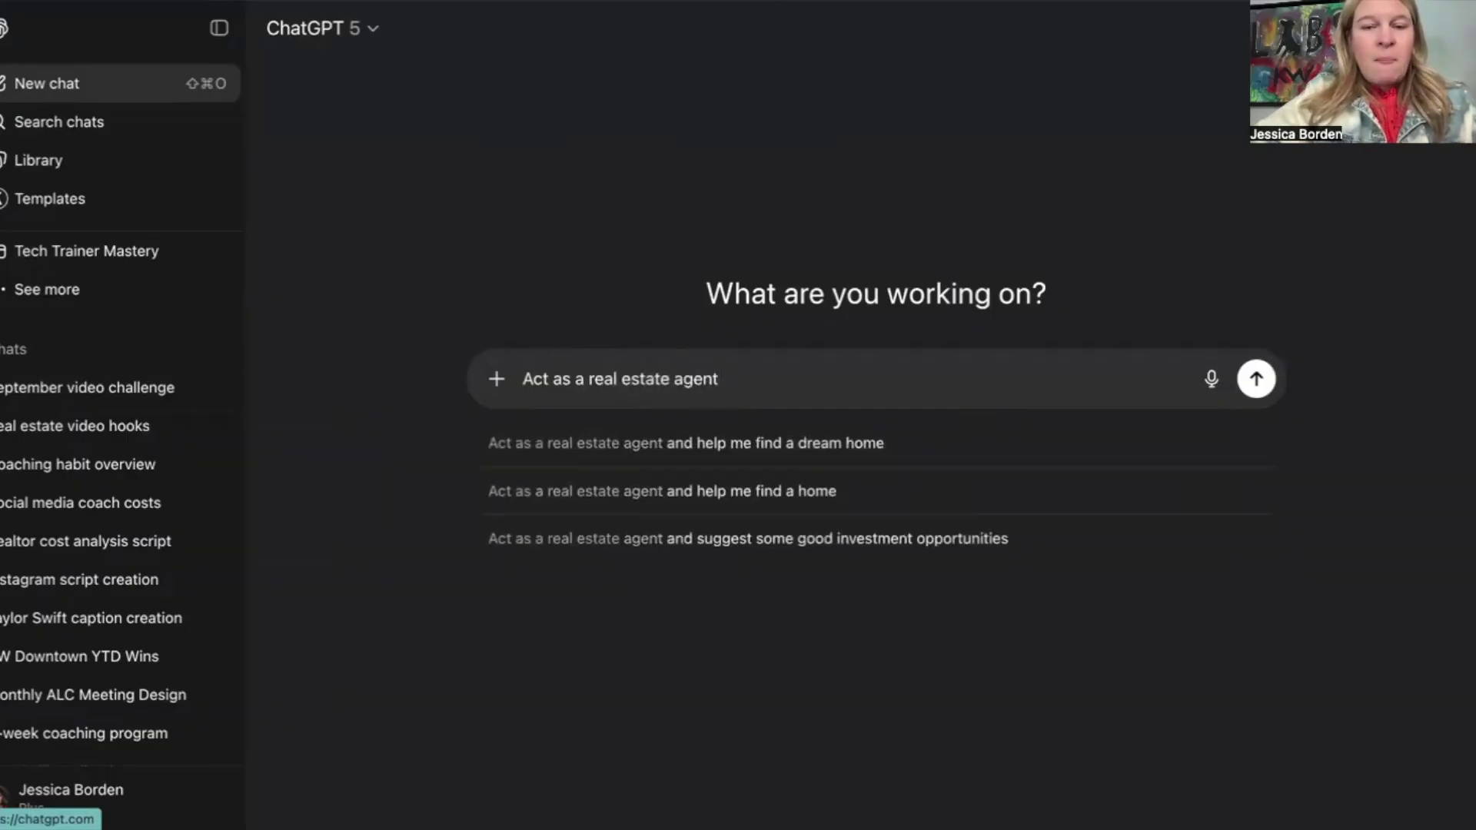
type("explaining this")
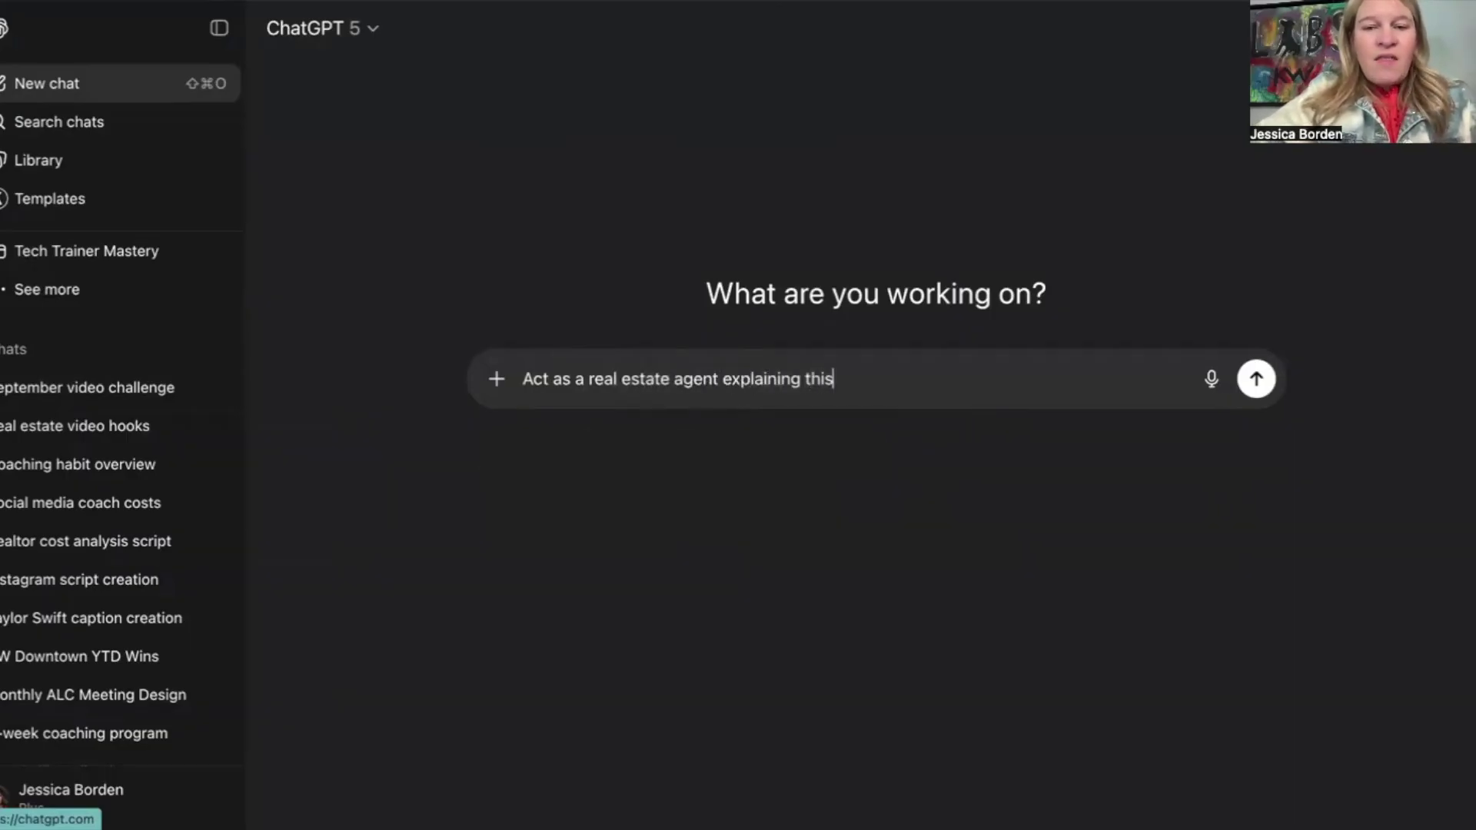
key("BackSpace")
key("BackSpace")
type("e following information")
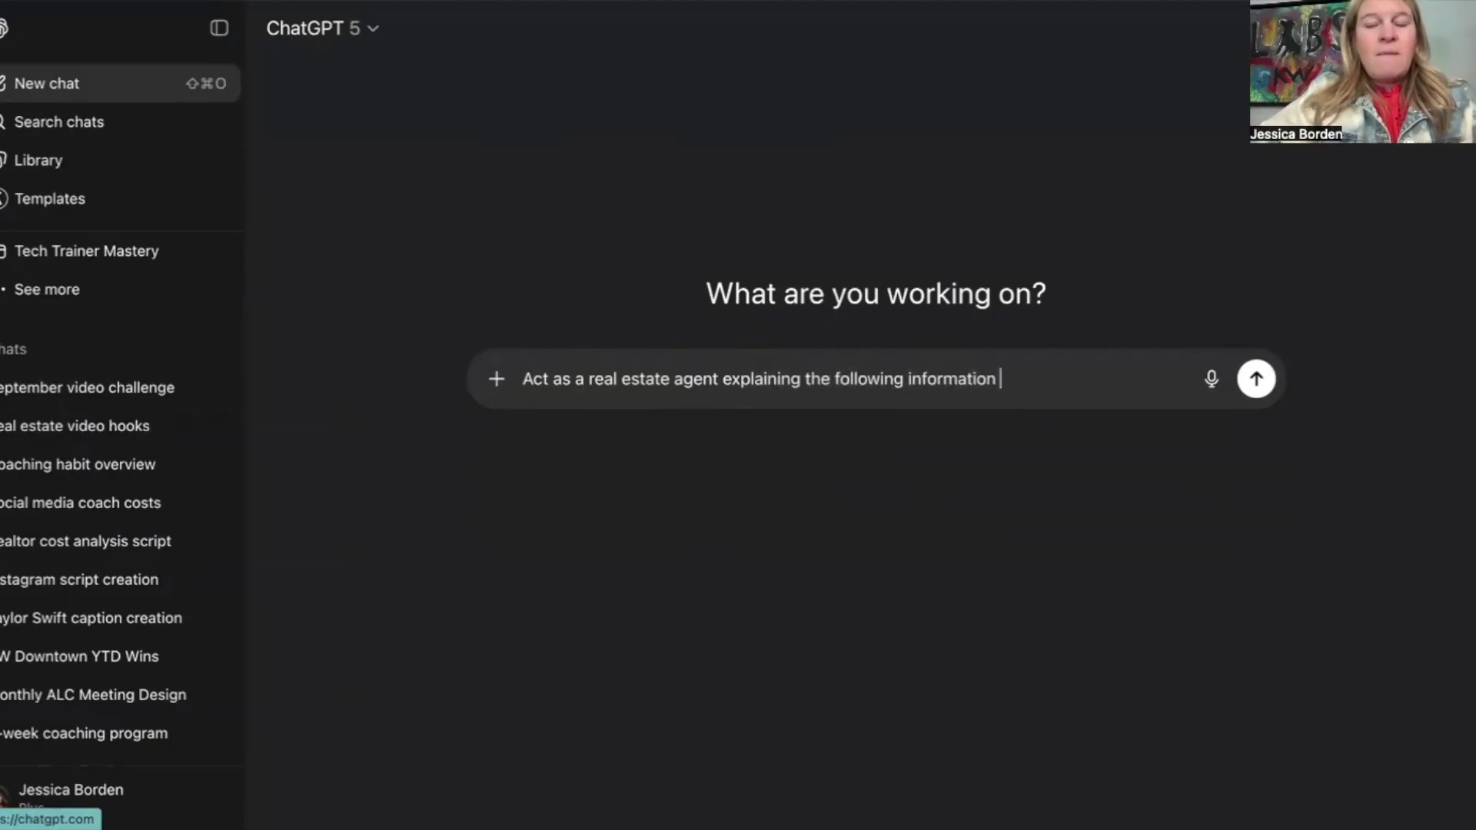
type(" to a buy")
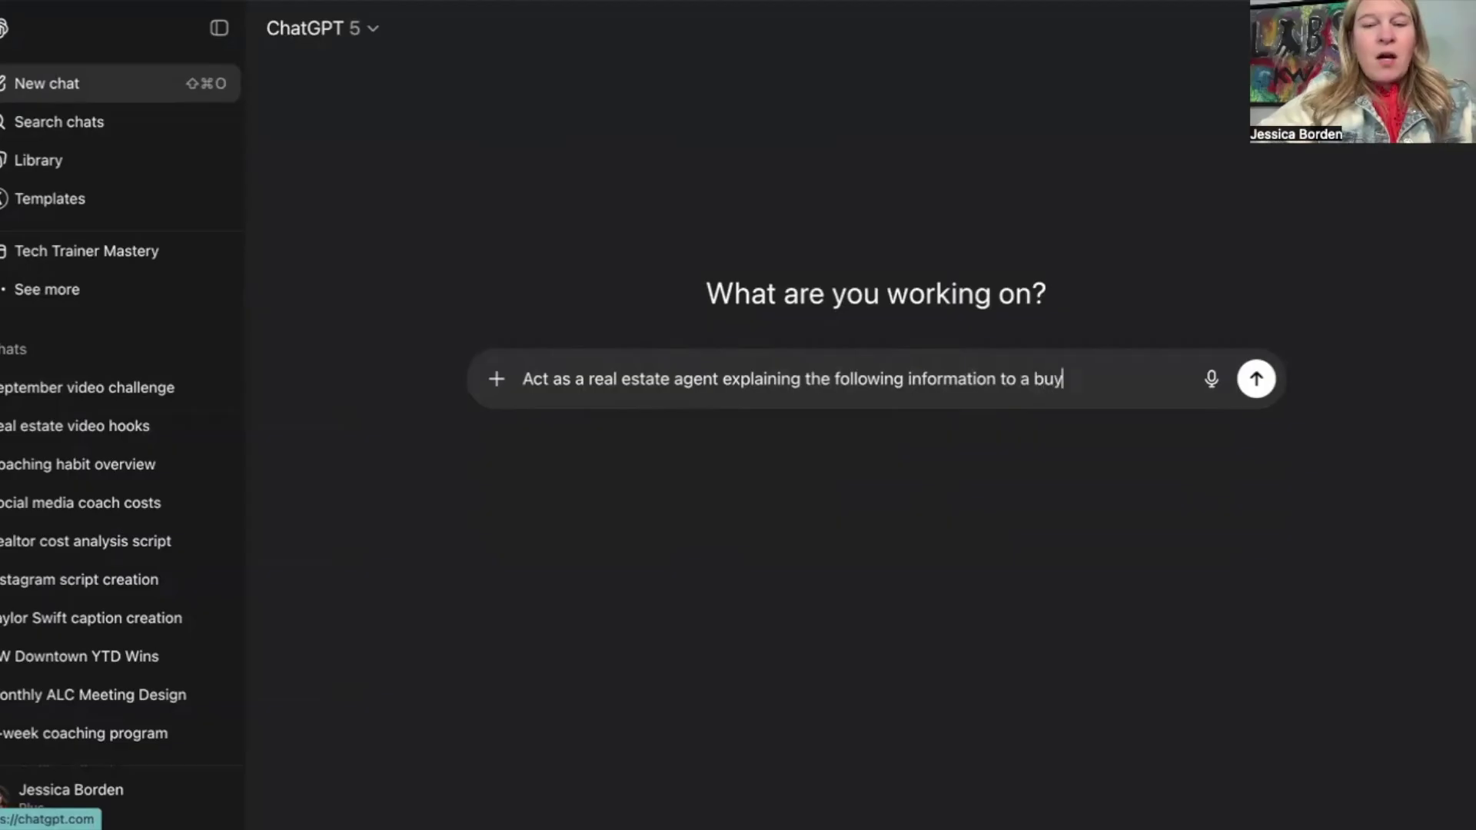
type("er client")
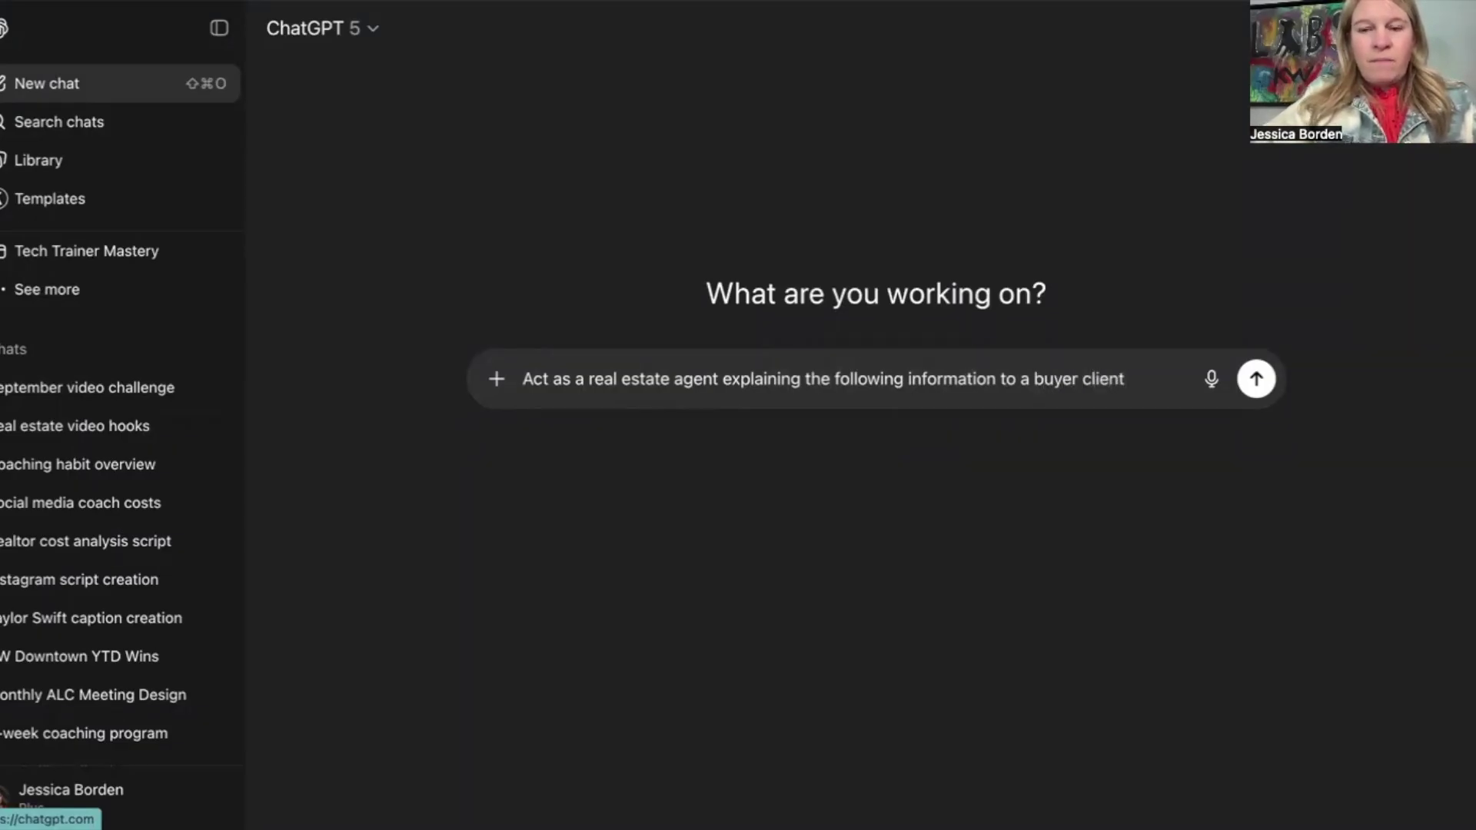
Step: Complete the prompt's first sentence with "such that they can better understand what this representation agreement contains."
type(" to ")
type(" such that they")
type(" can better und")
type("ertsand ")
type("t")
key("BackSpace")
key("BackSpace")
key("BackSpace")
key("BackSpace")
key("BackSpace")
key("BackSpace")
key("BackSpace")
type("stand the")
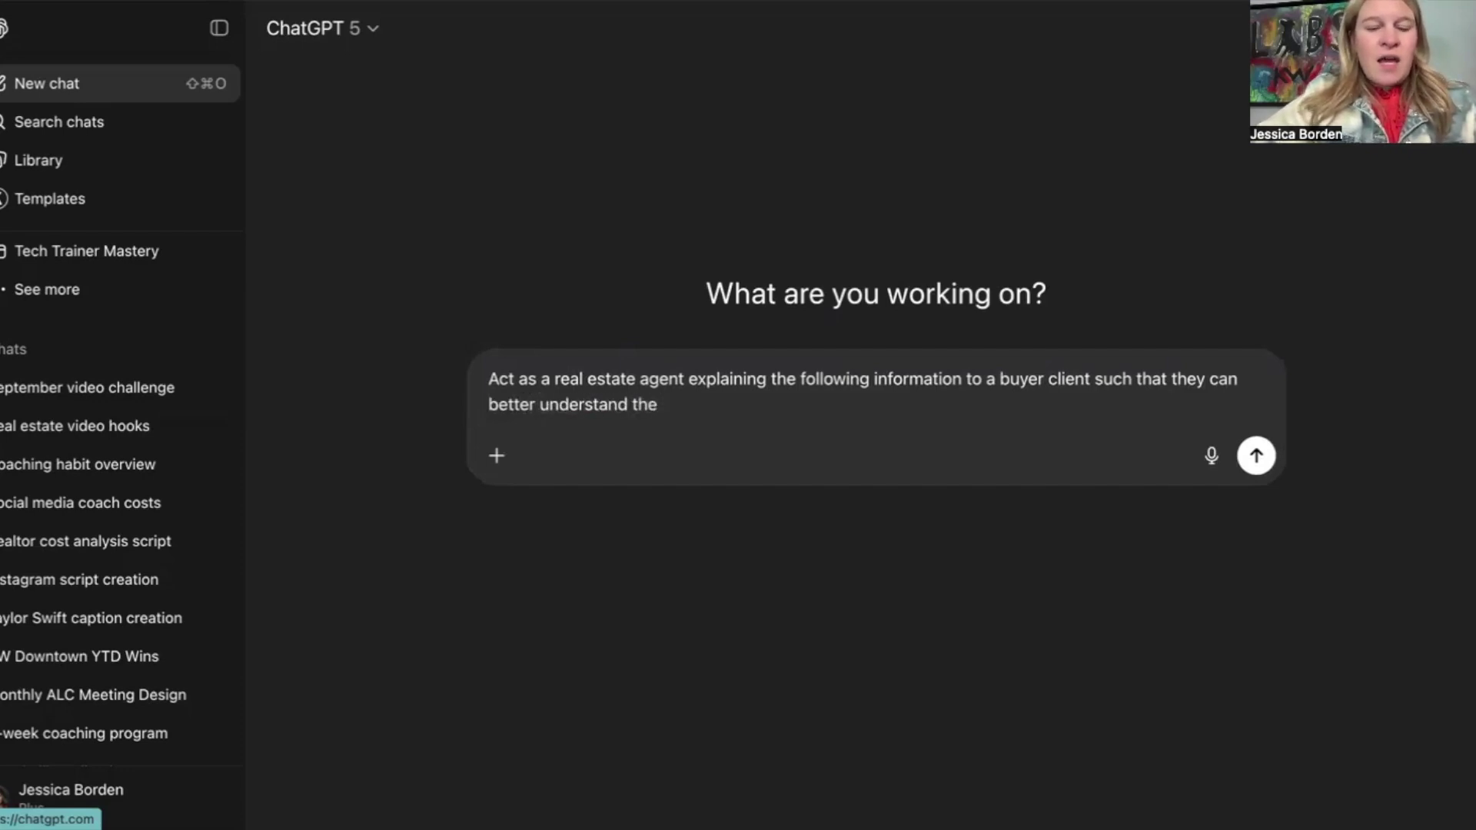
key("BackSpace")
key("BackSpace")
key("BackSpace")
key("BackSpace")
type("what this")
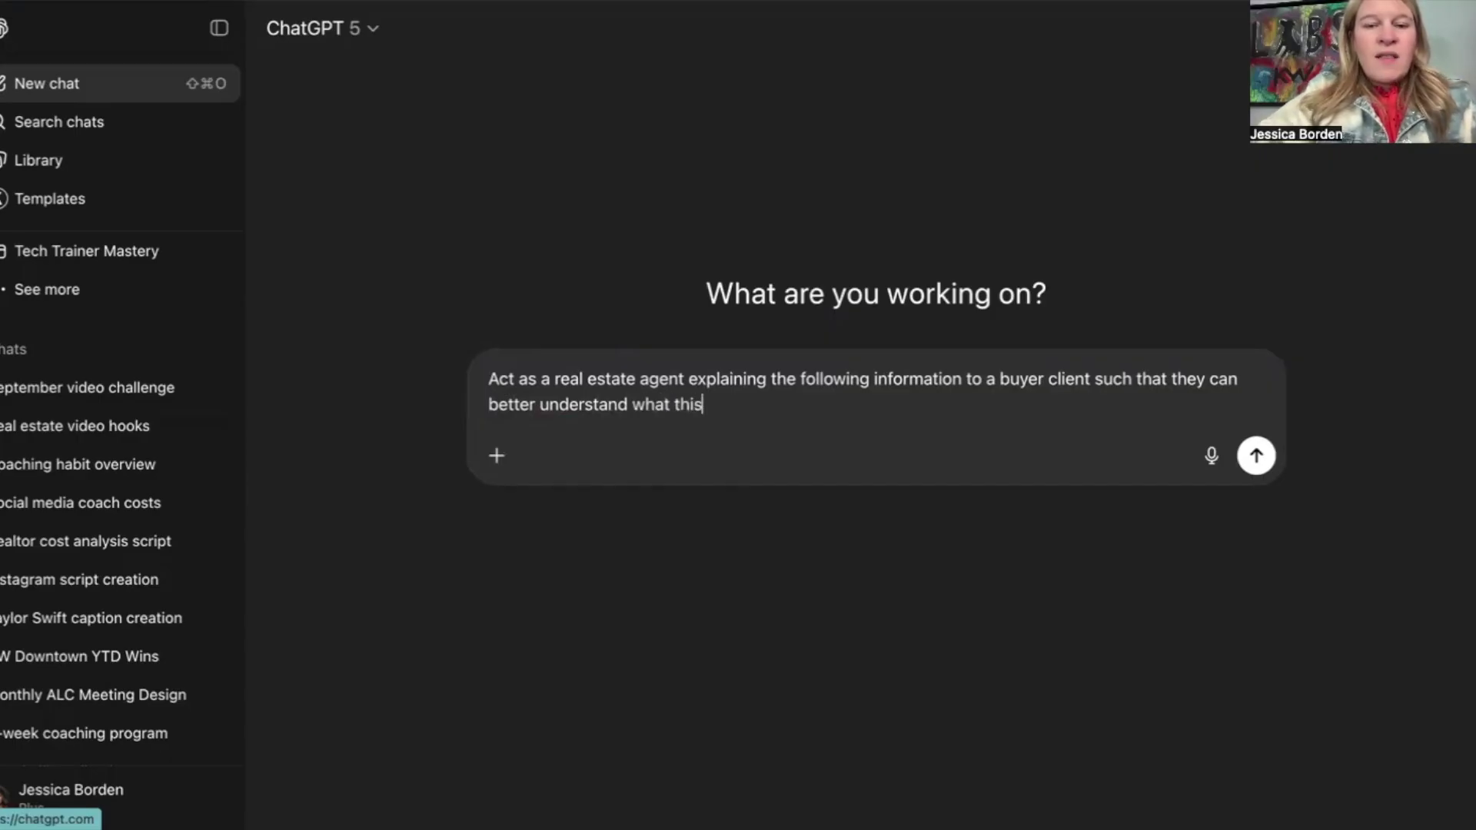
type(" representation")
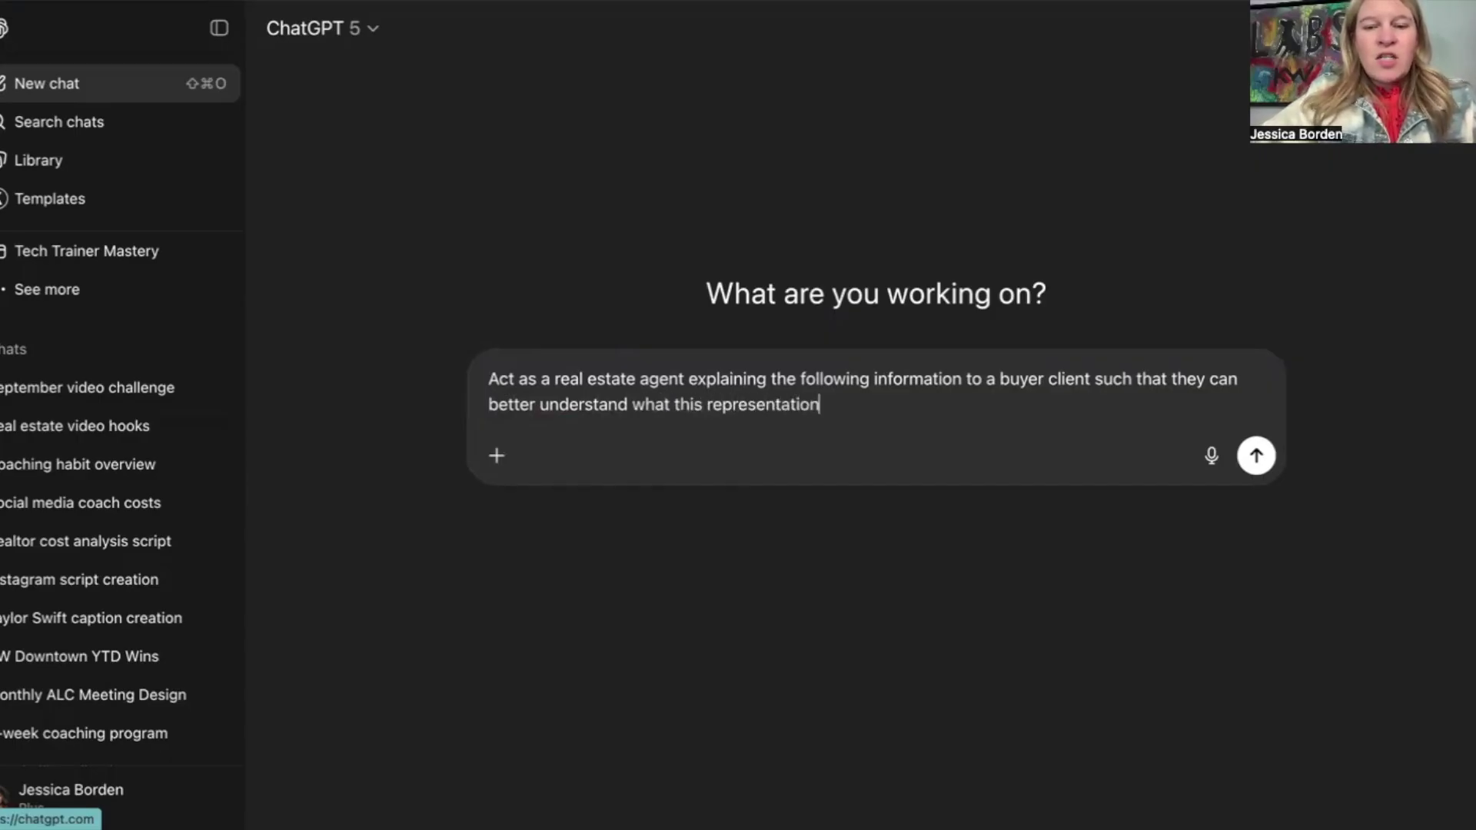
type(" agreement conta")
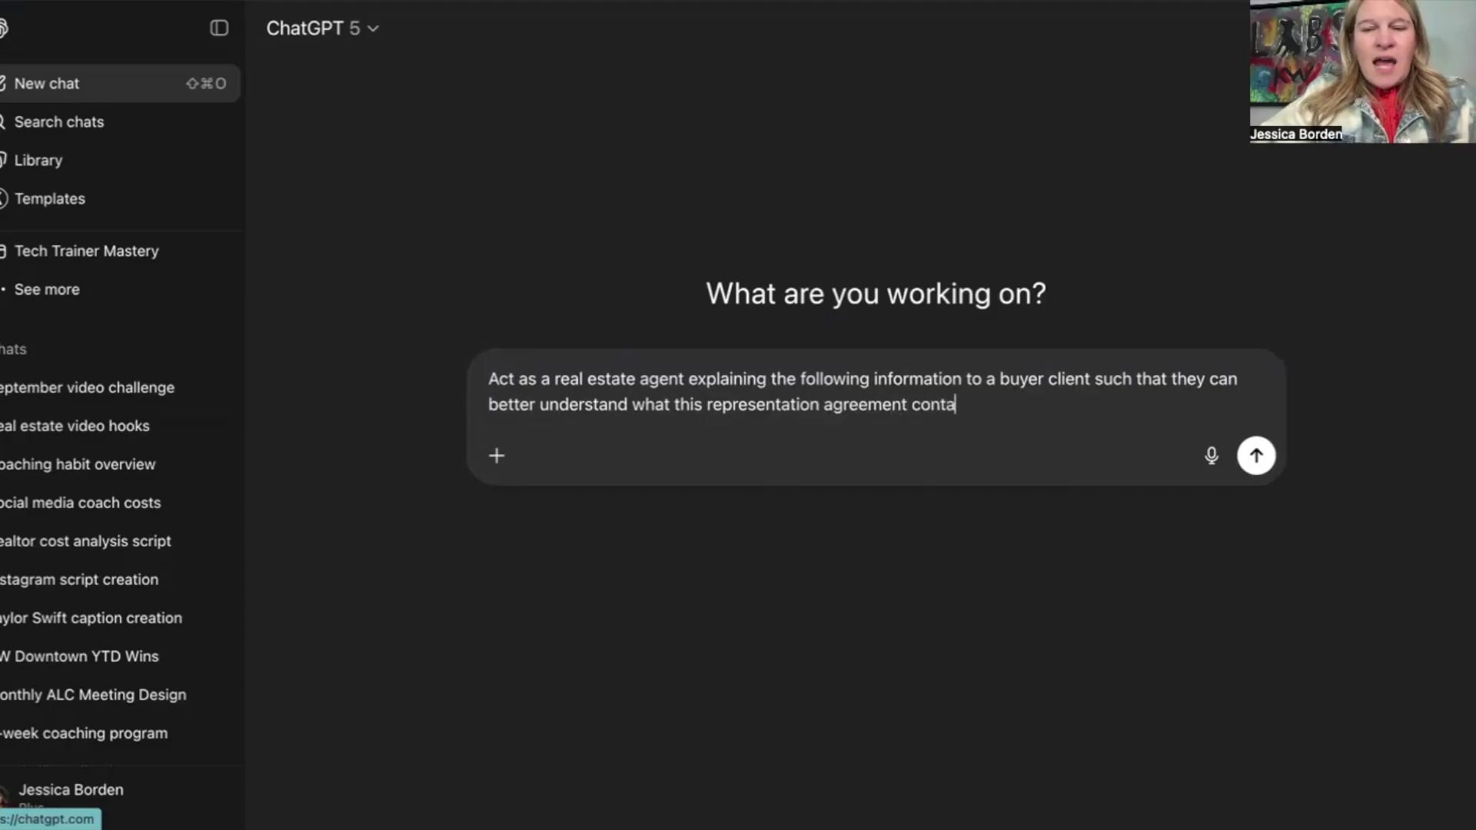
type("ints.")
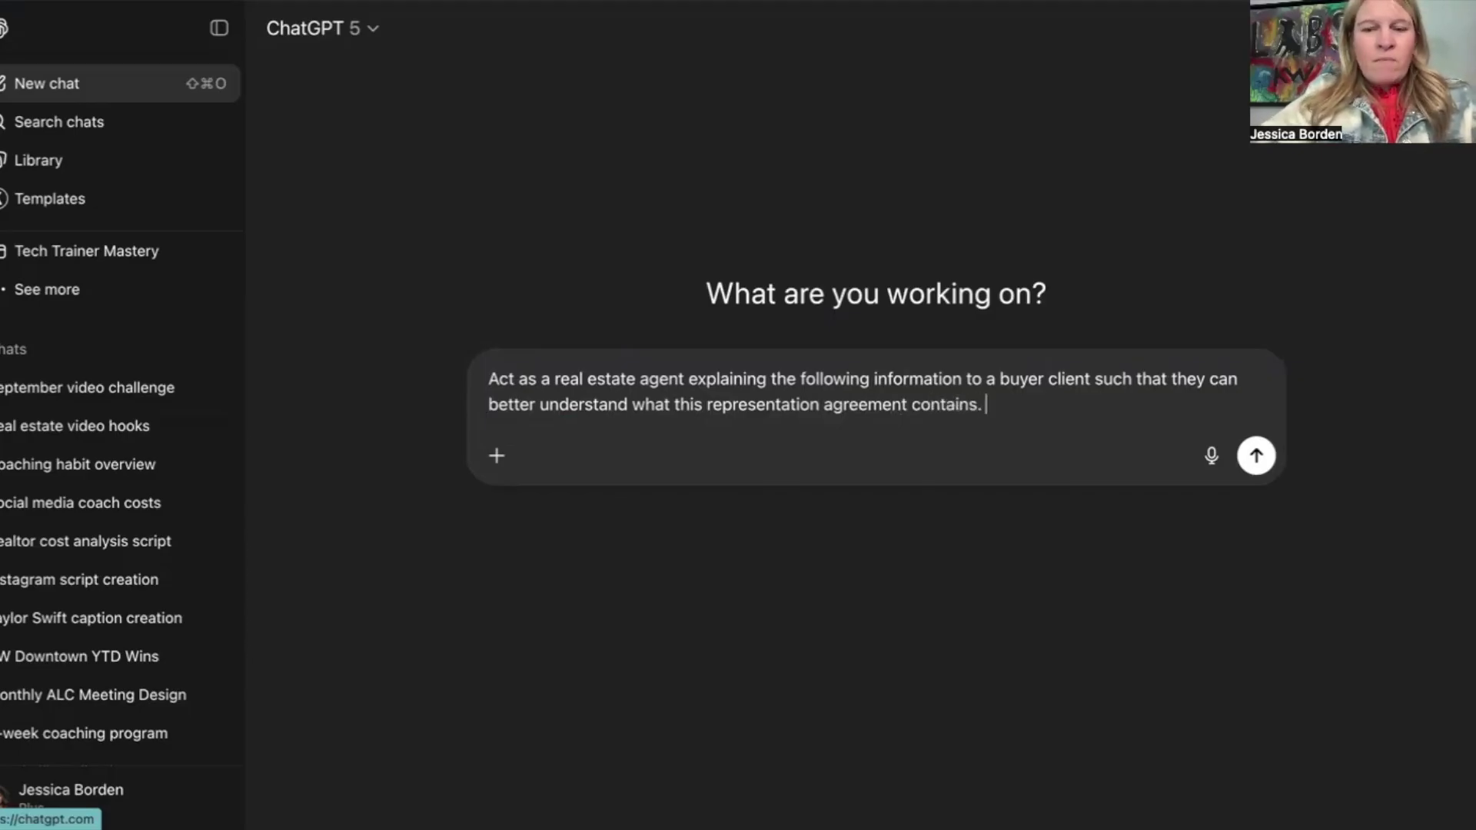
Step: Add the sentence "Use this information to simplify this complex document." to the prompt
type(" Use this")
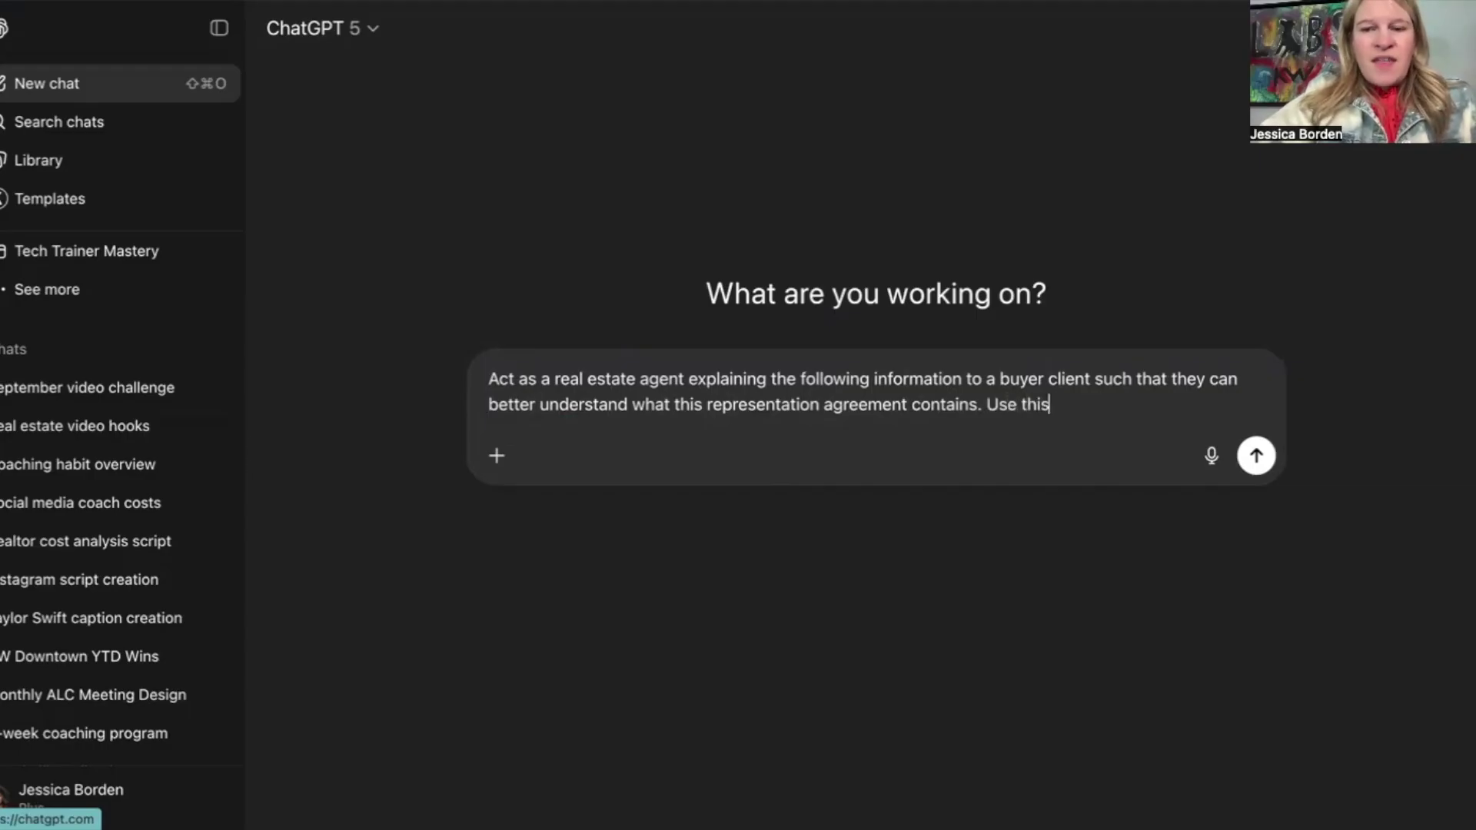
type(" information to ")
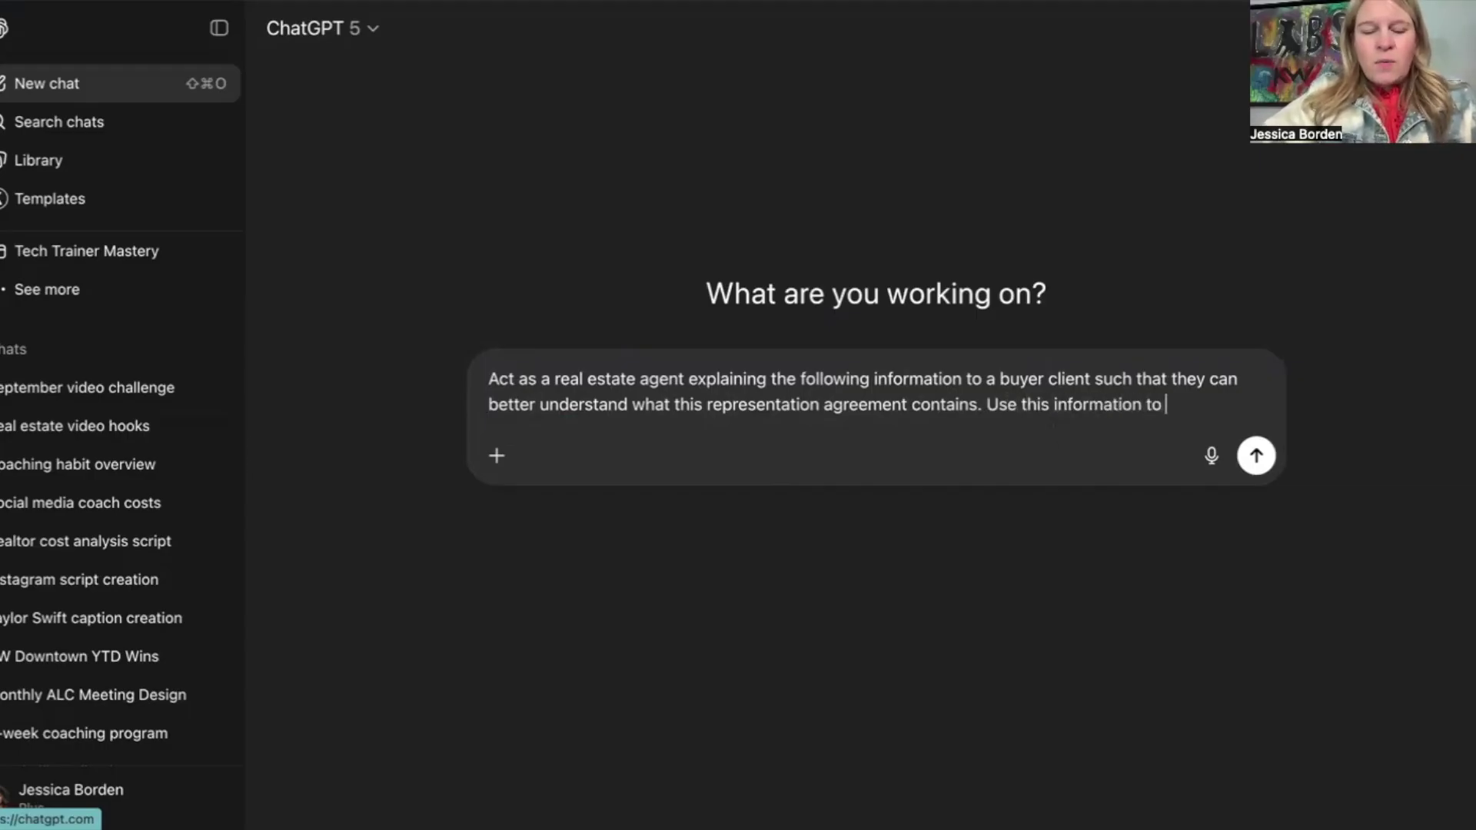
type("simplify thi")
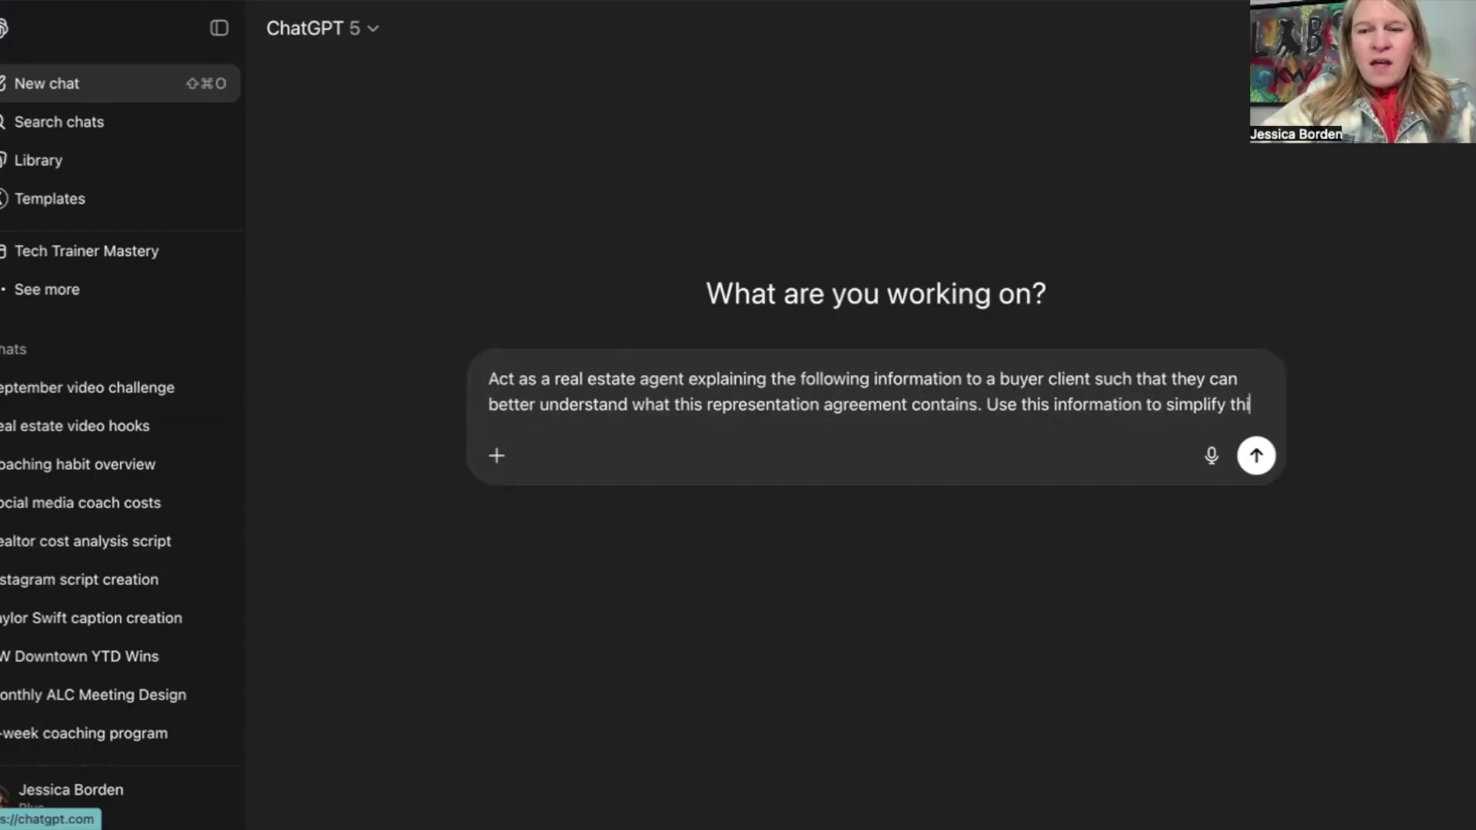
type("s complex d")
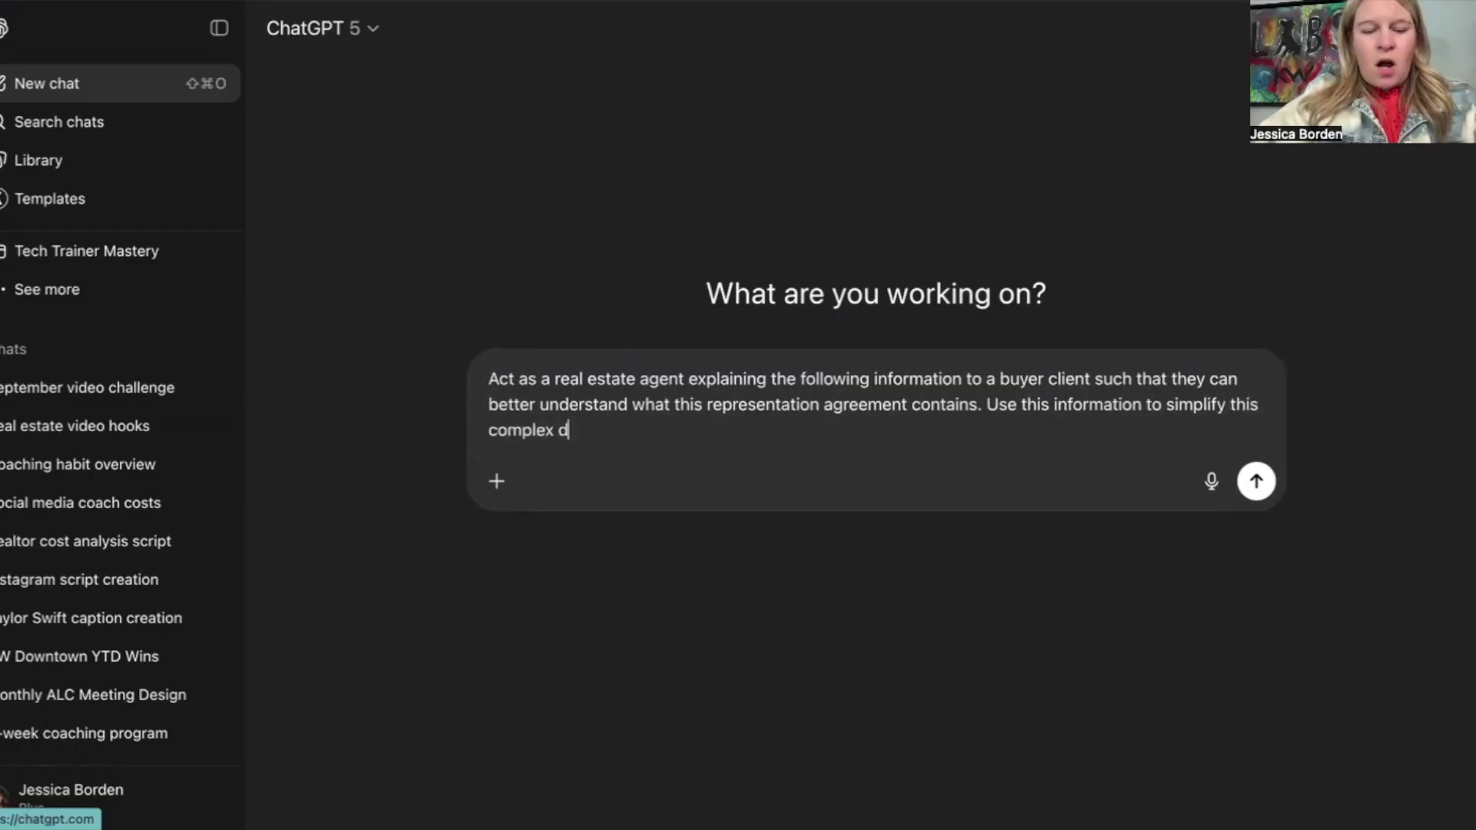
type("ocument.")
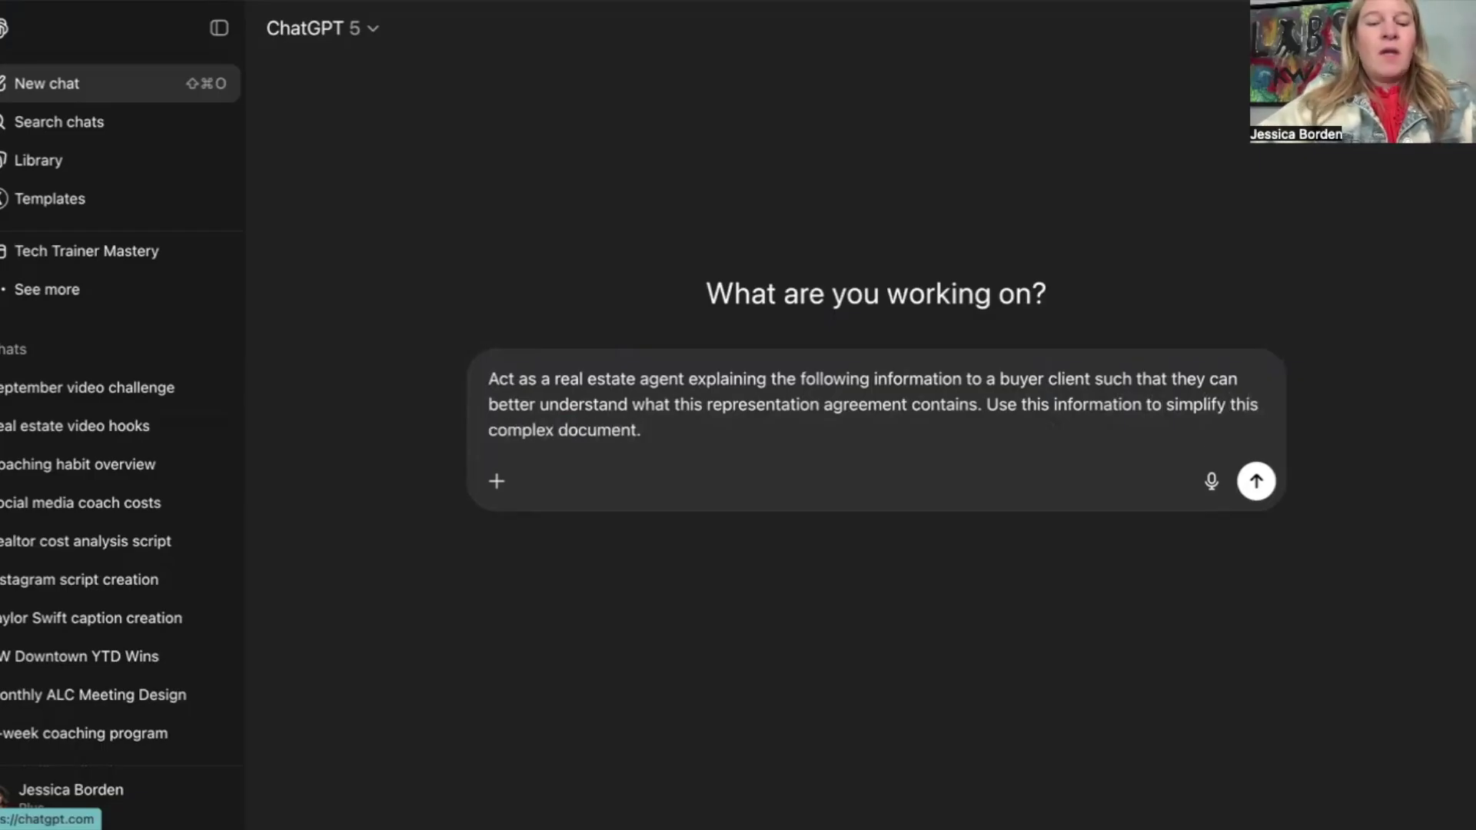
Step: Add "Make the output the description for an audio overview of the document." and the copied briefing text to the prompt, and submit it
type(" Make the output ")
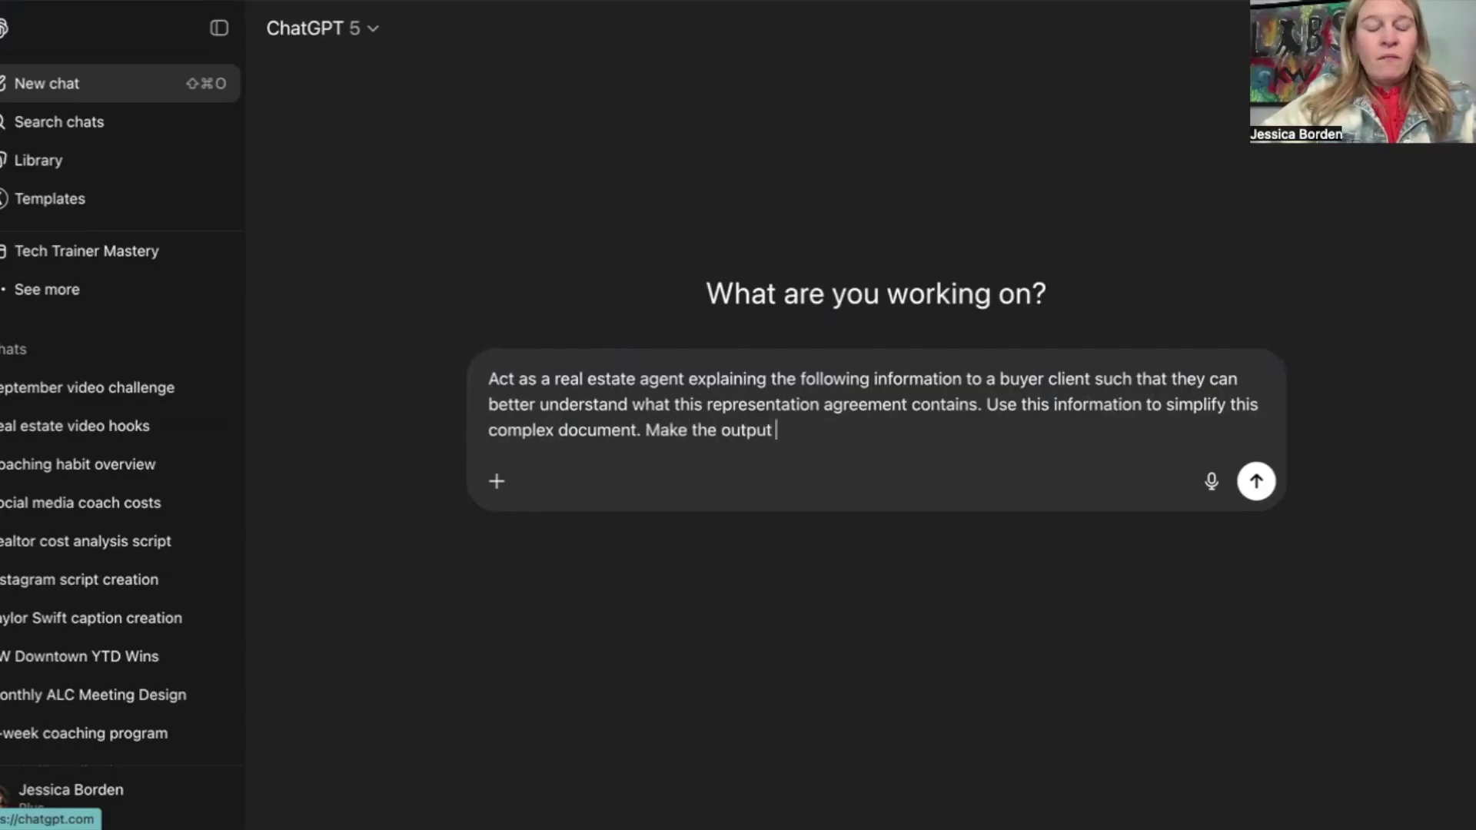
type("the description for a")
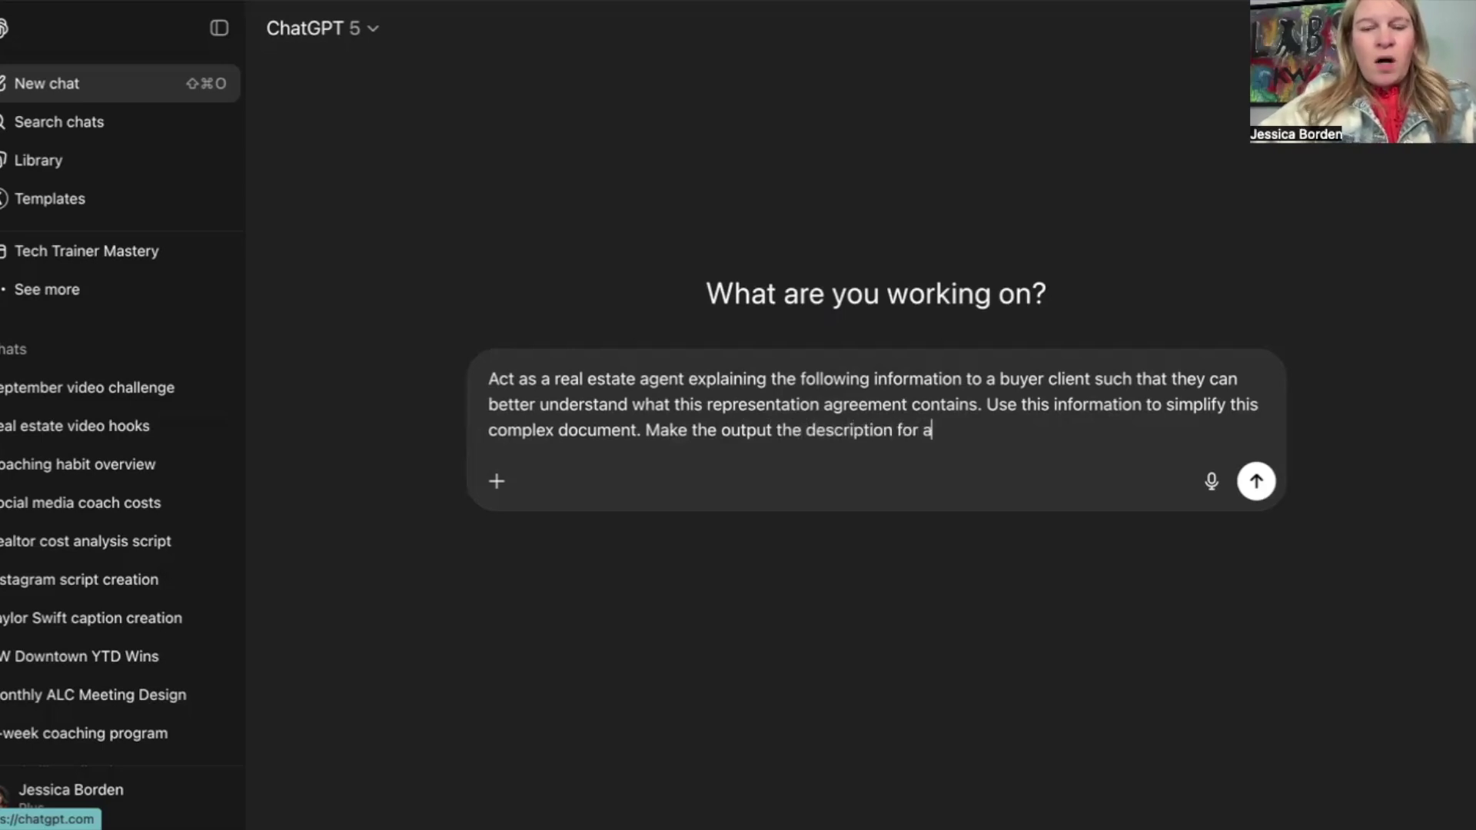
type("n audio overview of the document.")
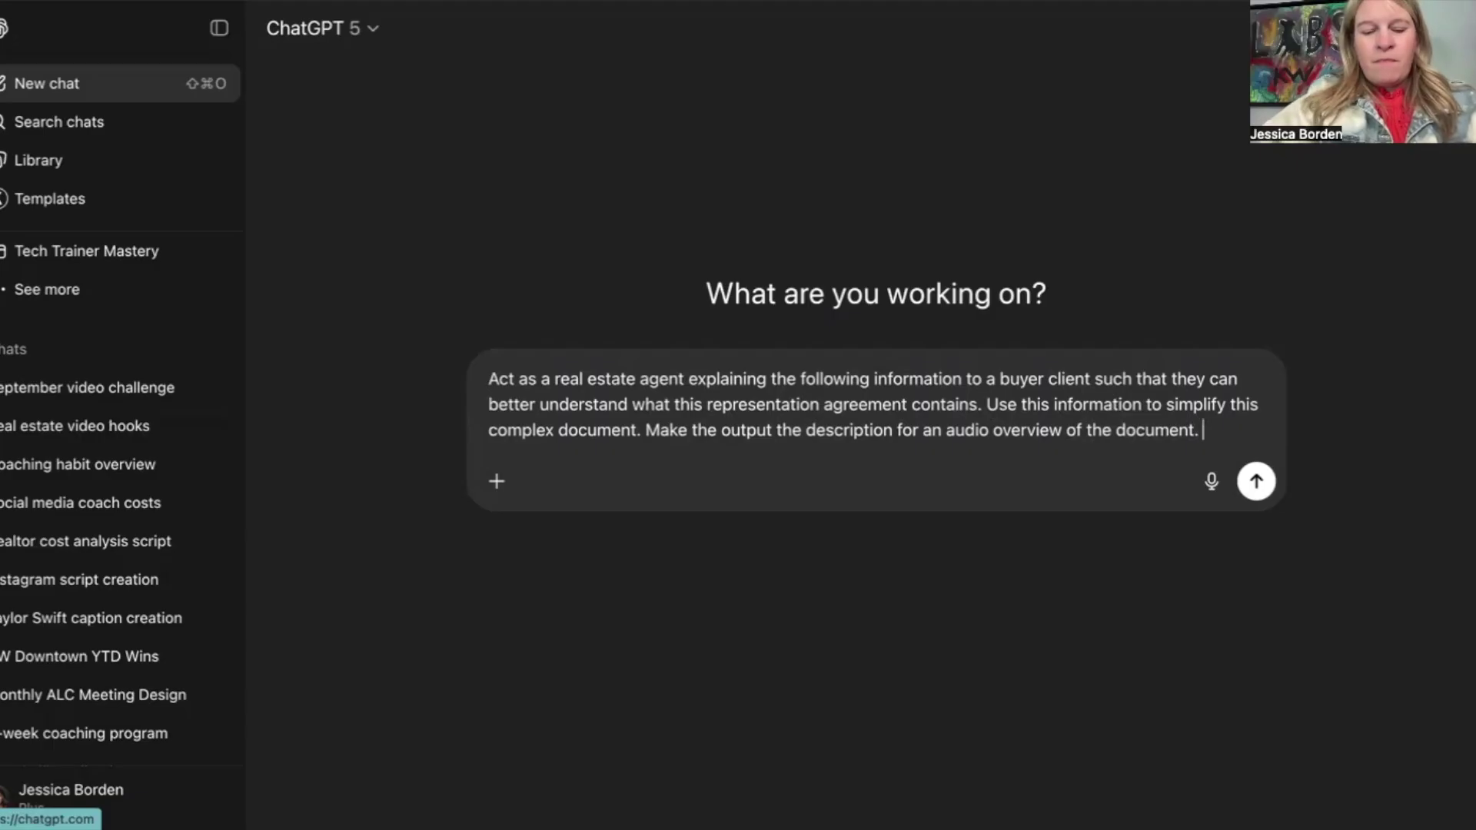
key("super+v")
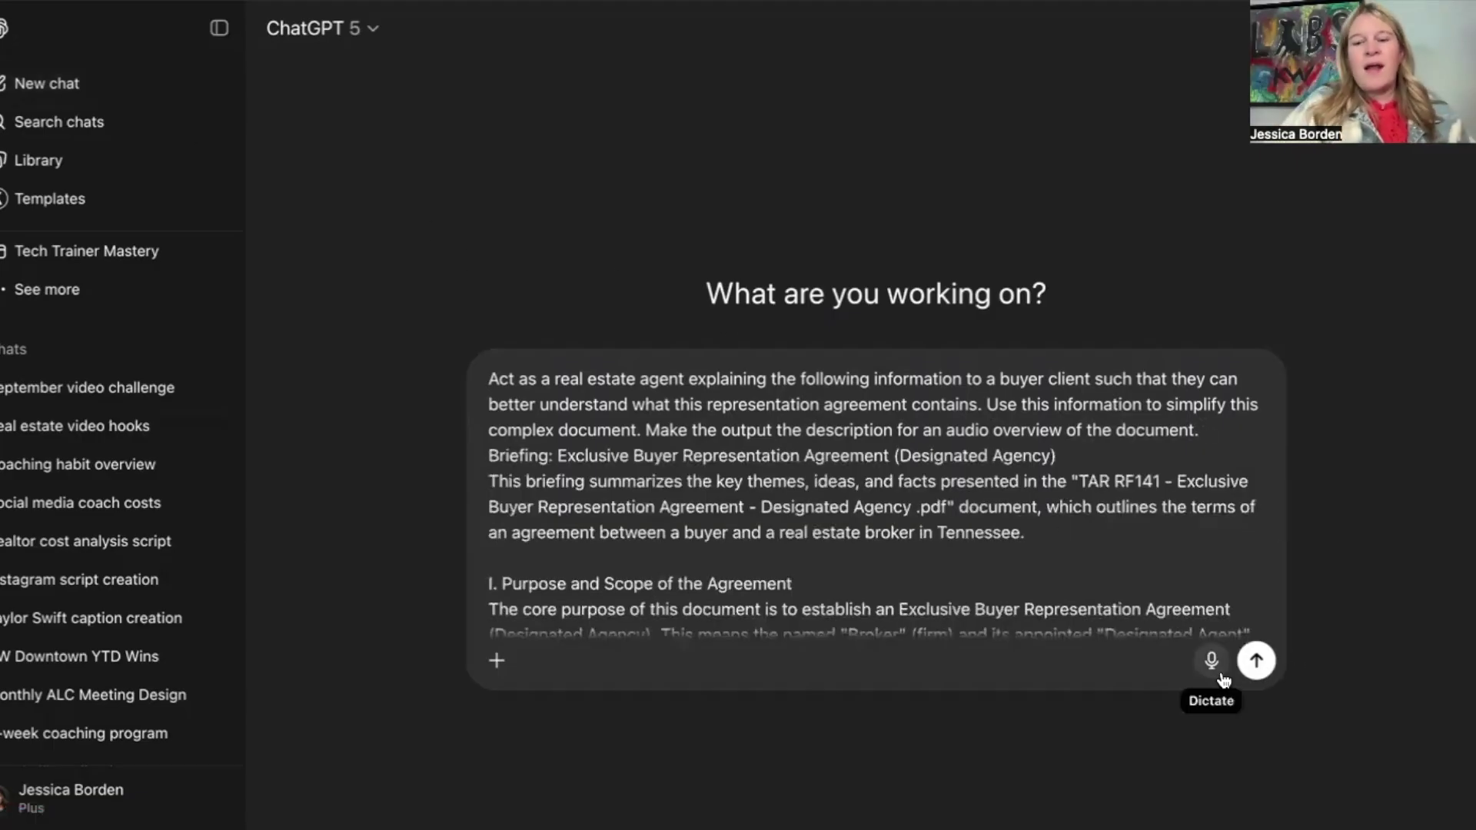
left_click(1255, 660)
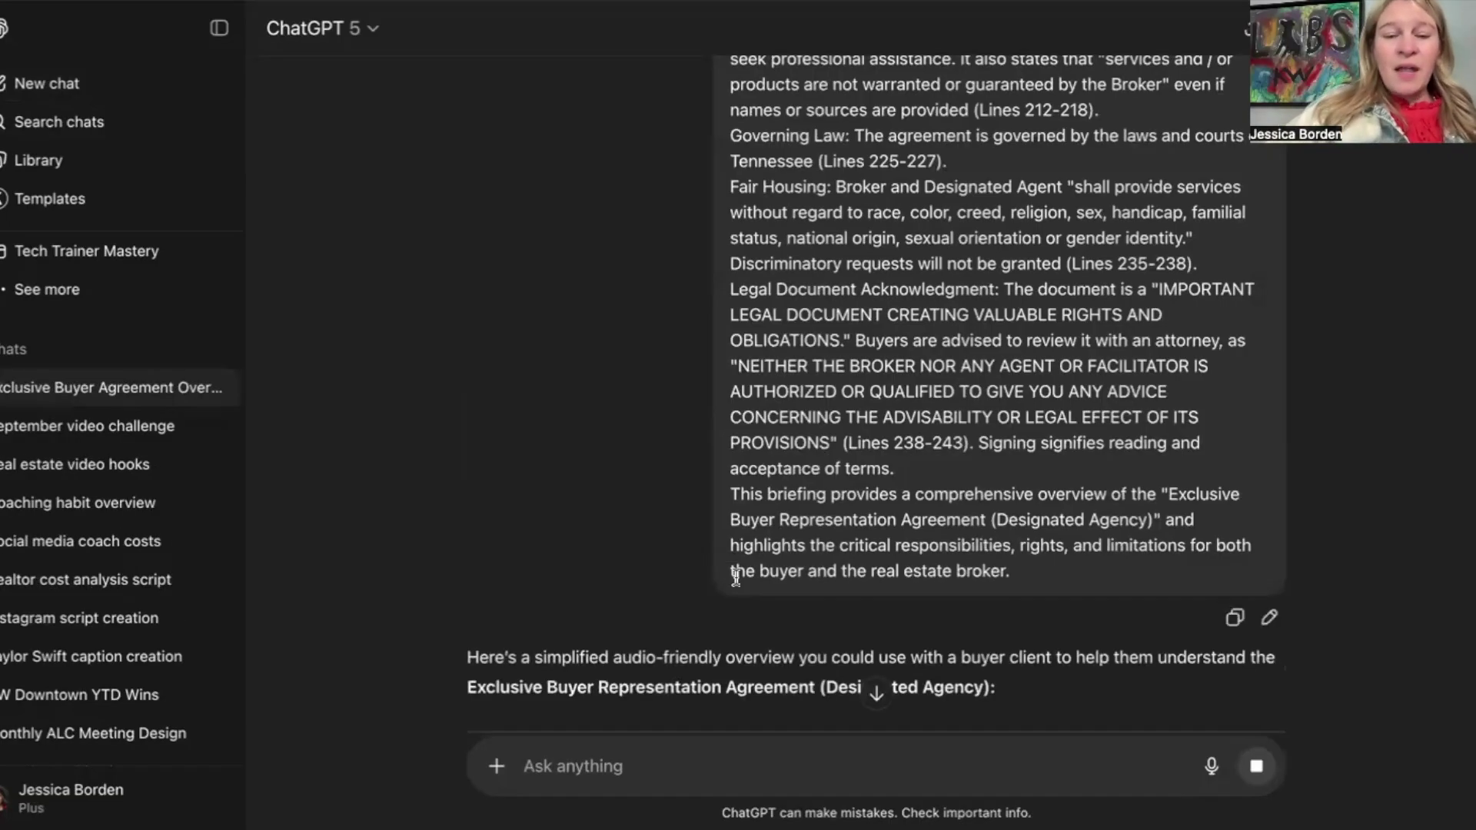
Step: Review the generated audio briefing script and begin a follow-up prompt with "Break this down into a 4-5 sentence"
scroll(736, 578, "down", 3)
scroll(736, 578, "down", 5)
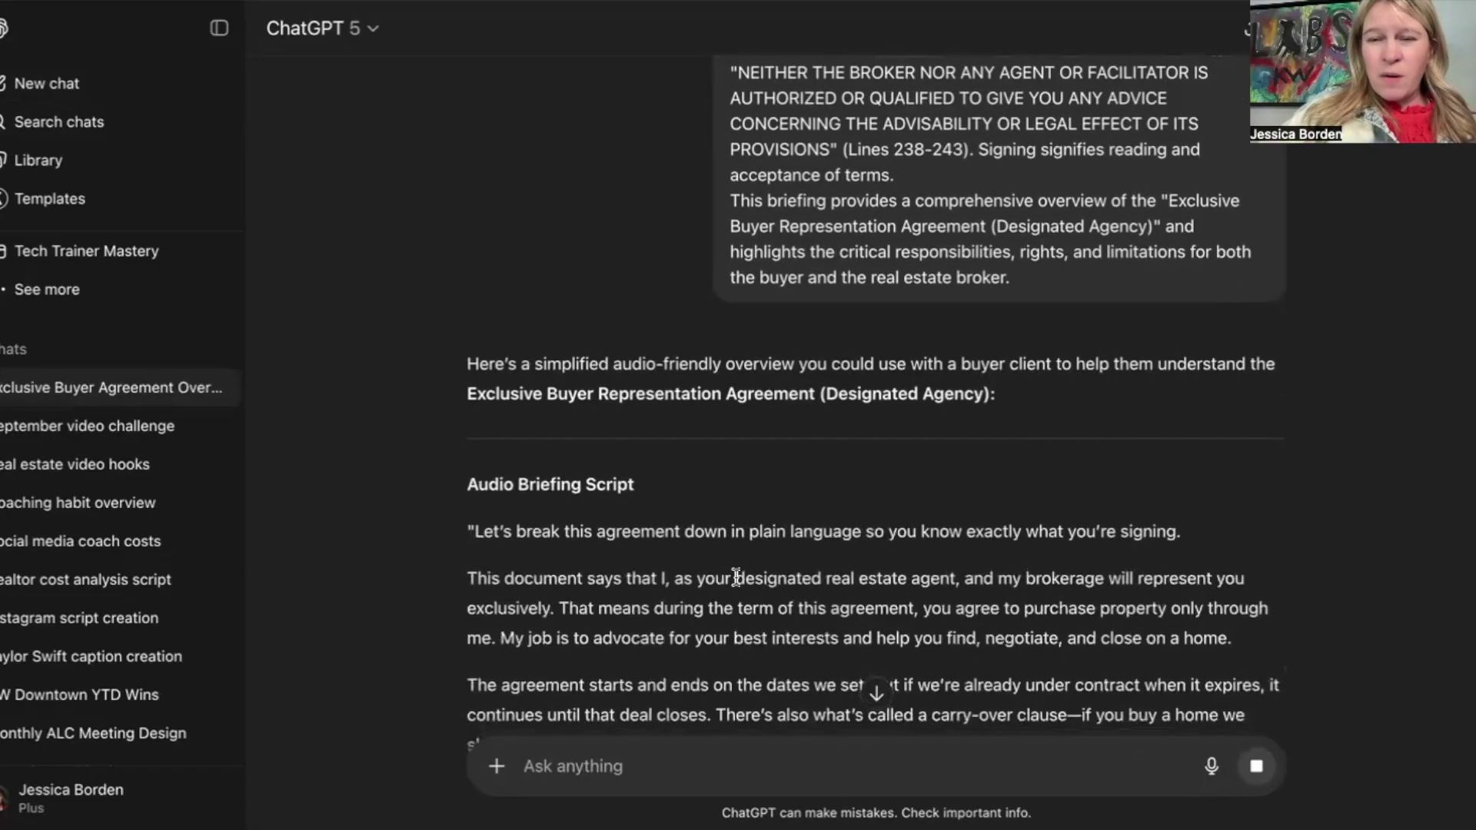
scroll(736, 578, "down", 15)
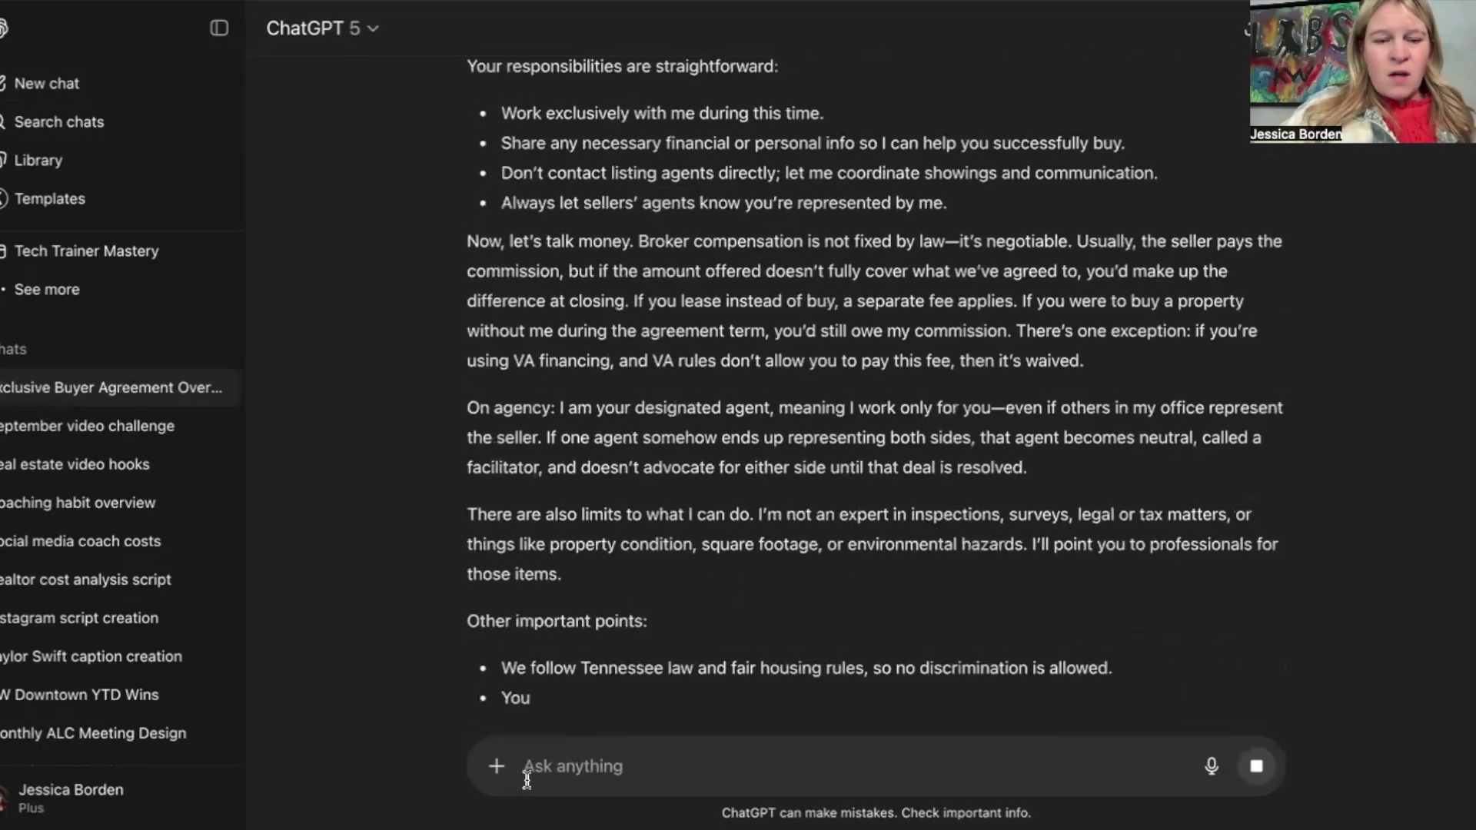
left_click(559, 772)
type("Break")
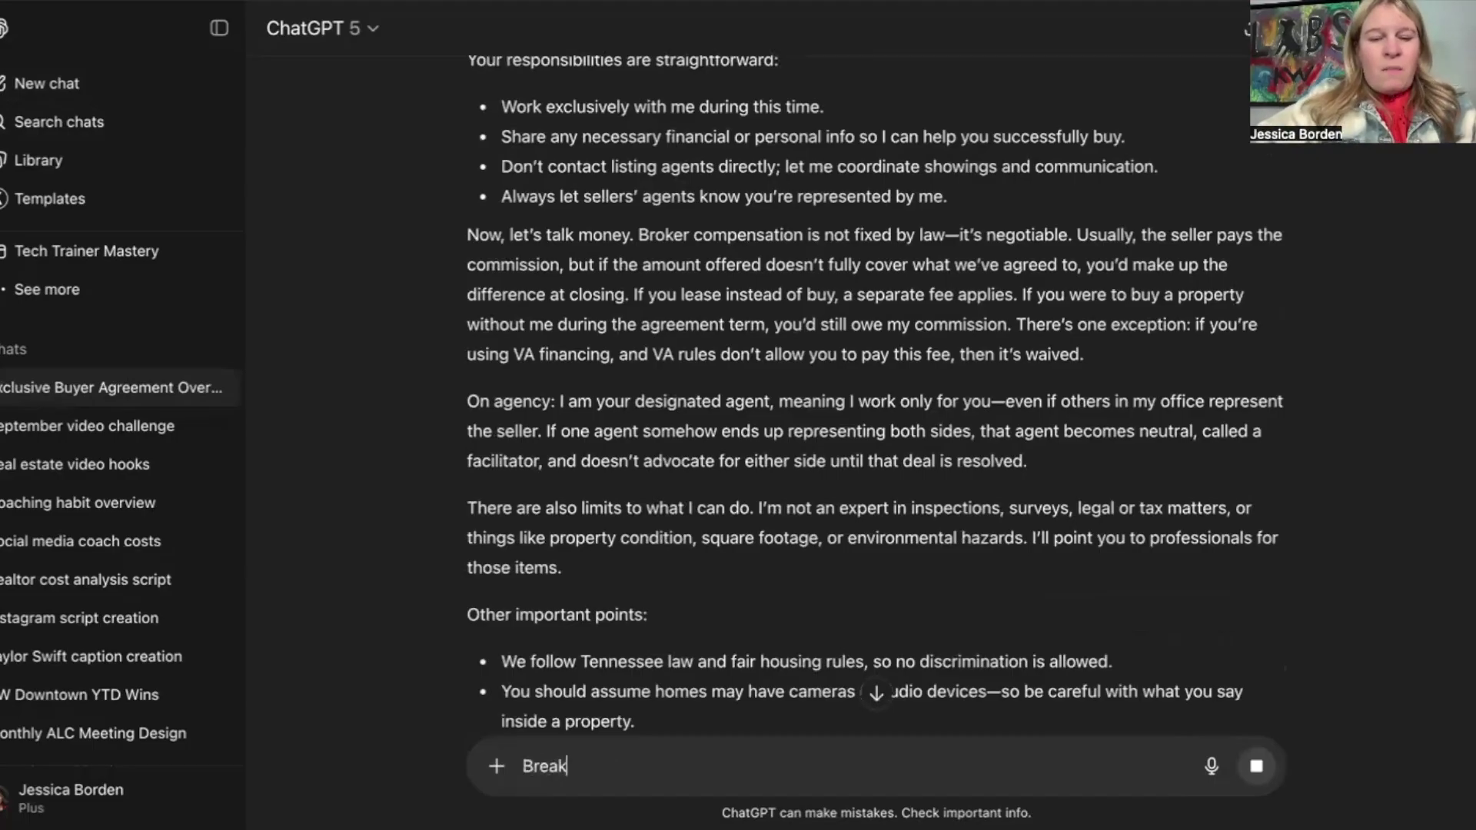
type(" this down into a ")
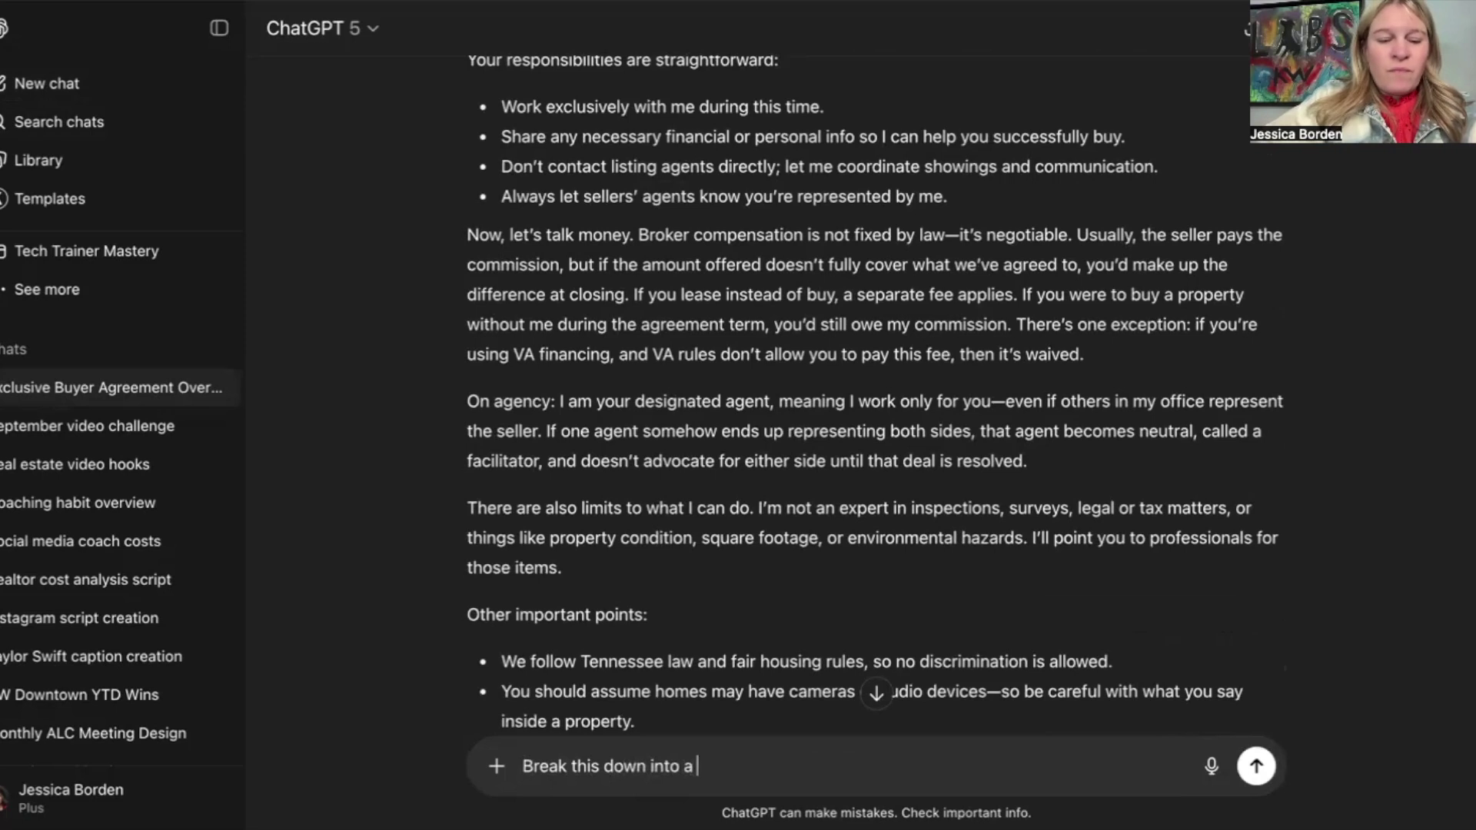
type("4-5 sentence")
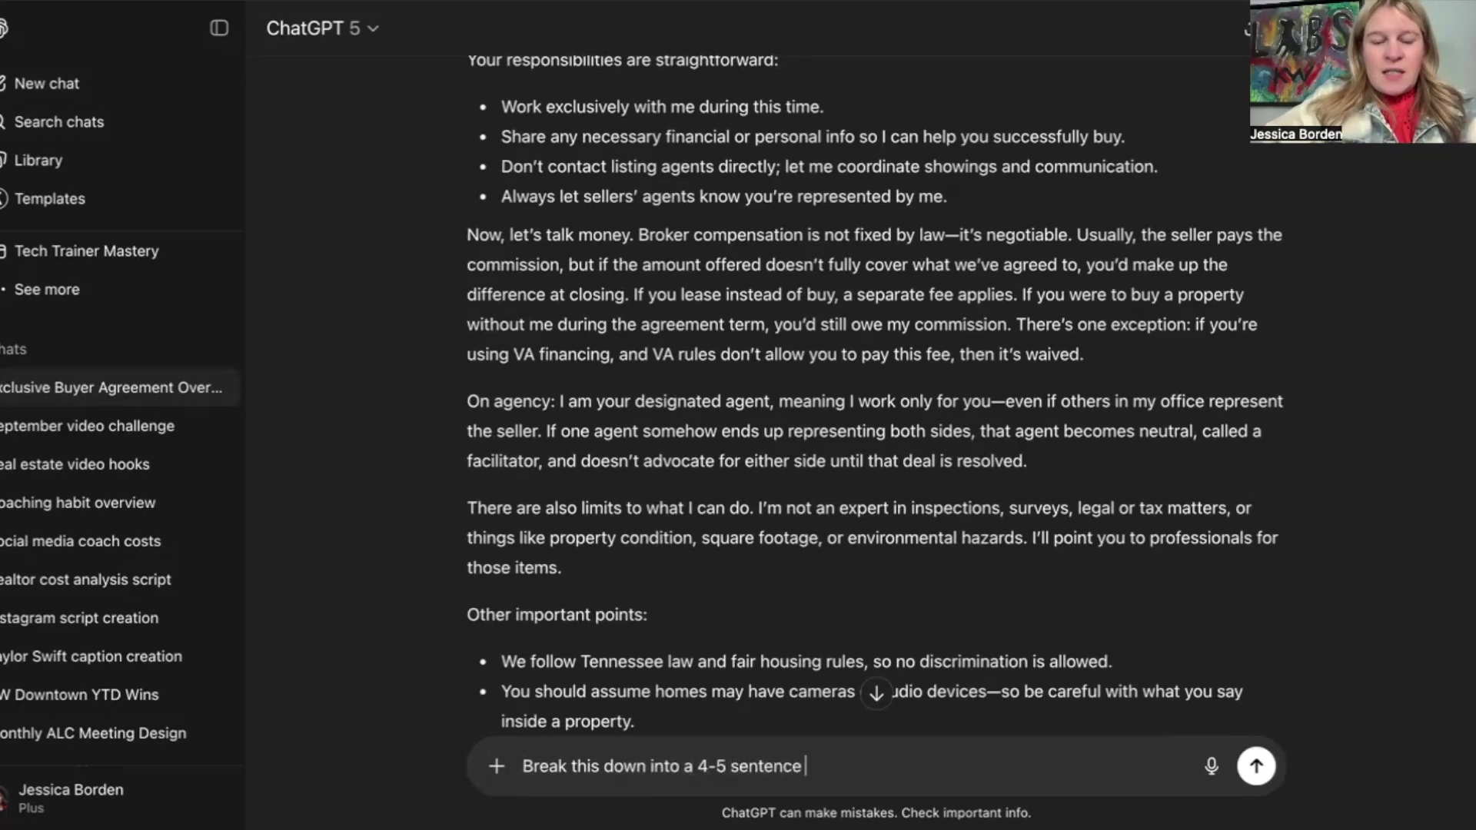
Step: Complete the follow-up prompt with "guideline for a podcast episode." and send it
type("audio")
key("BackSpace")
key("BackSpace")
key("BackSpace")
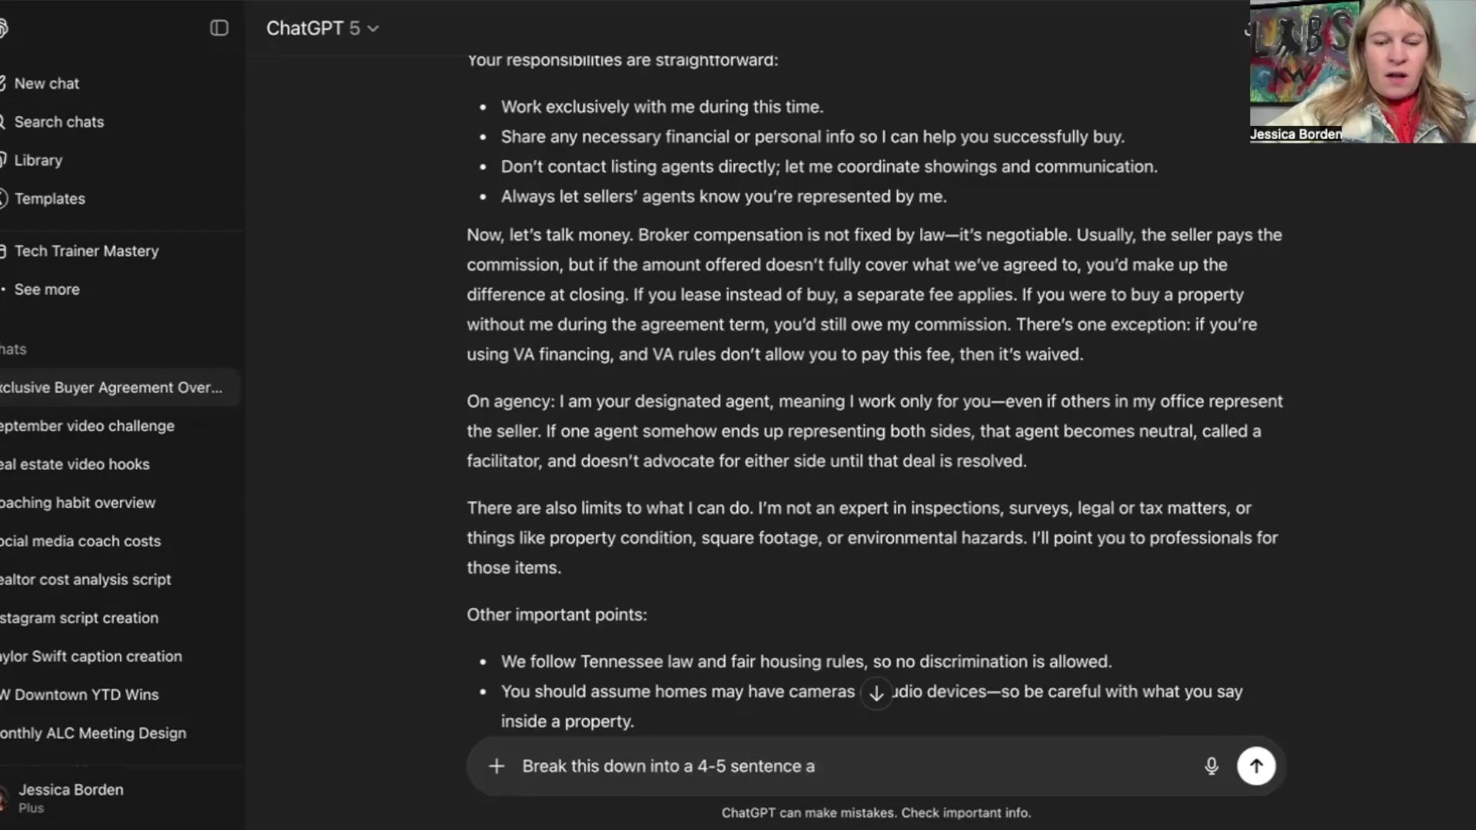
type("guideline ")
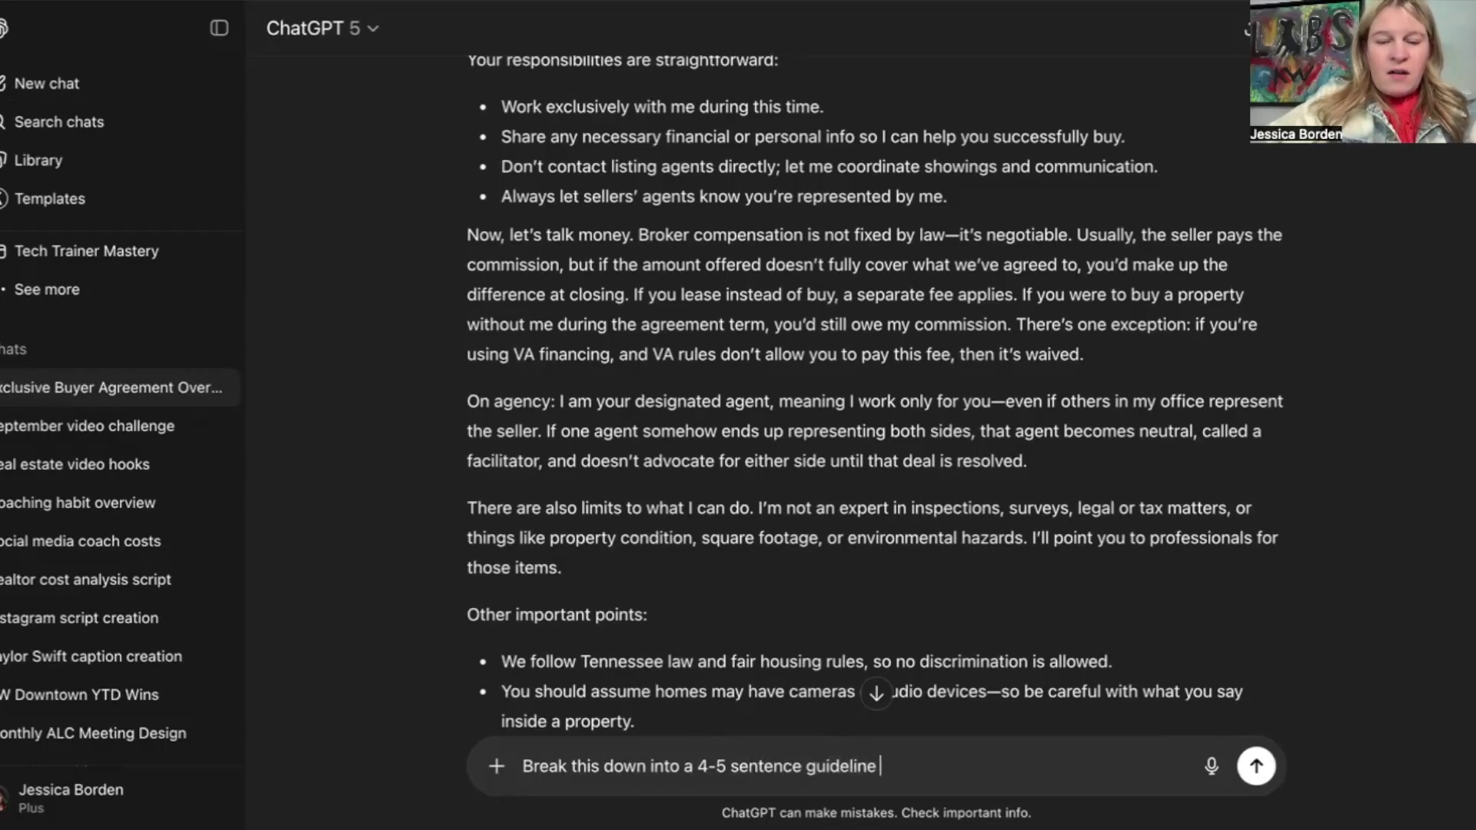
type("for a pod")
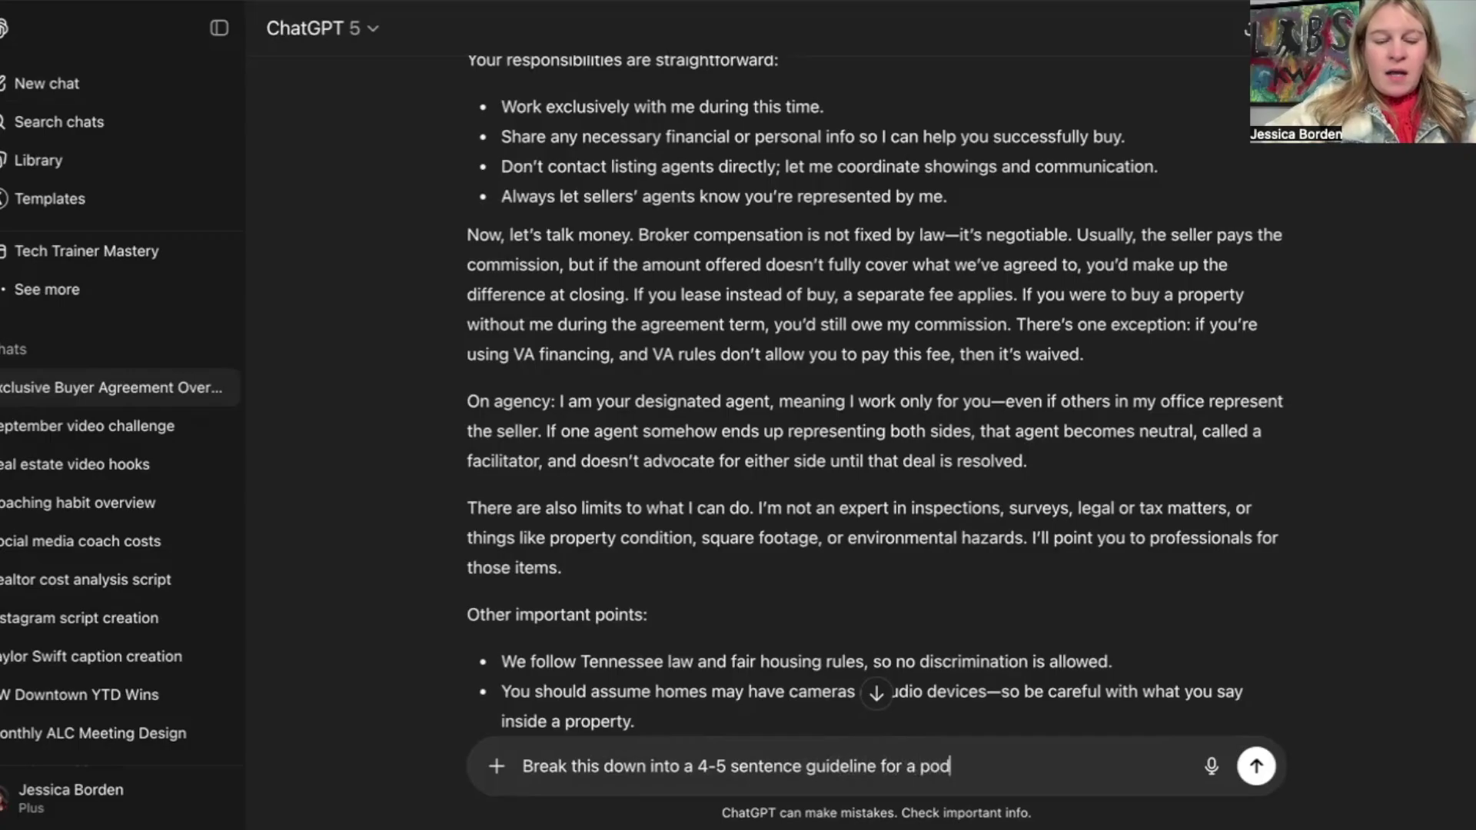
type("cast episode.")
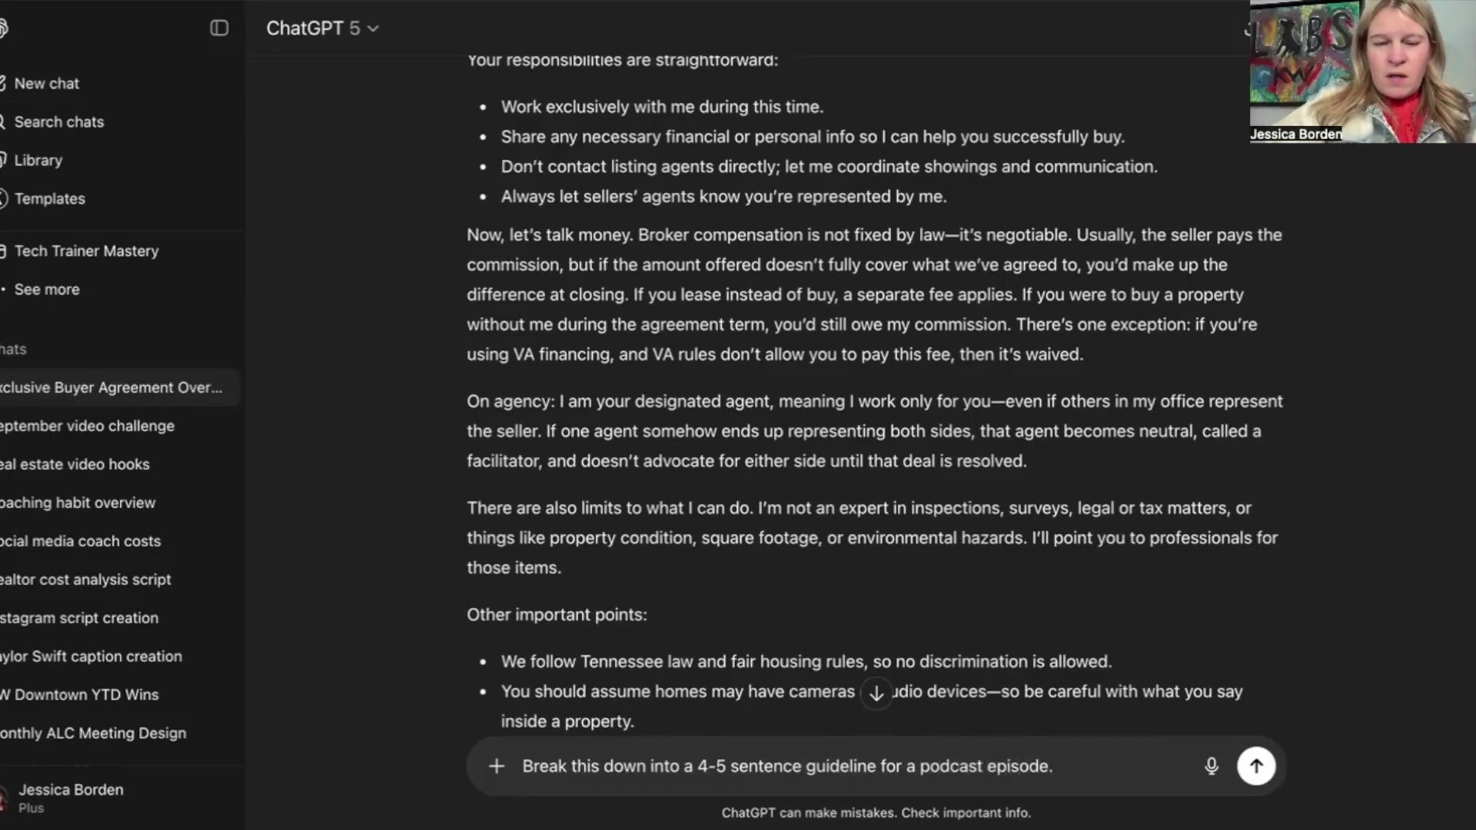
key("Return")
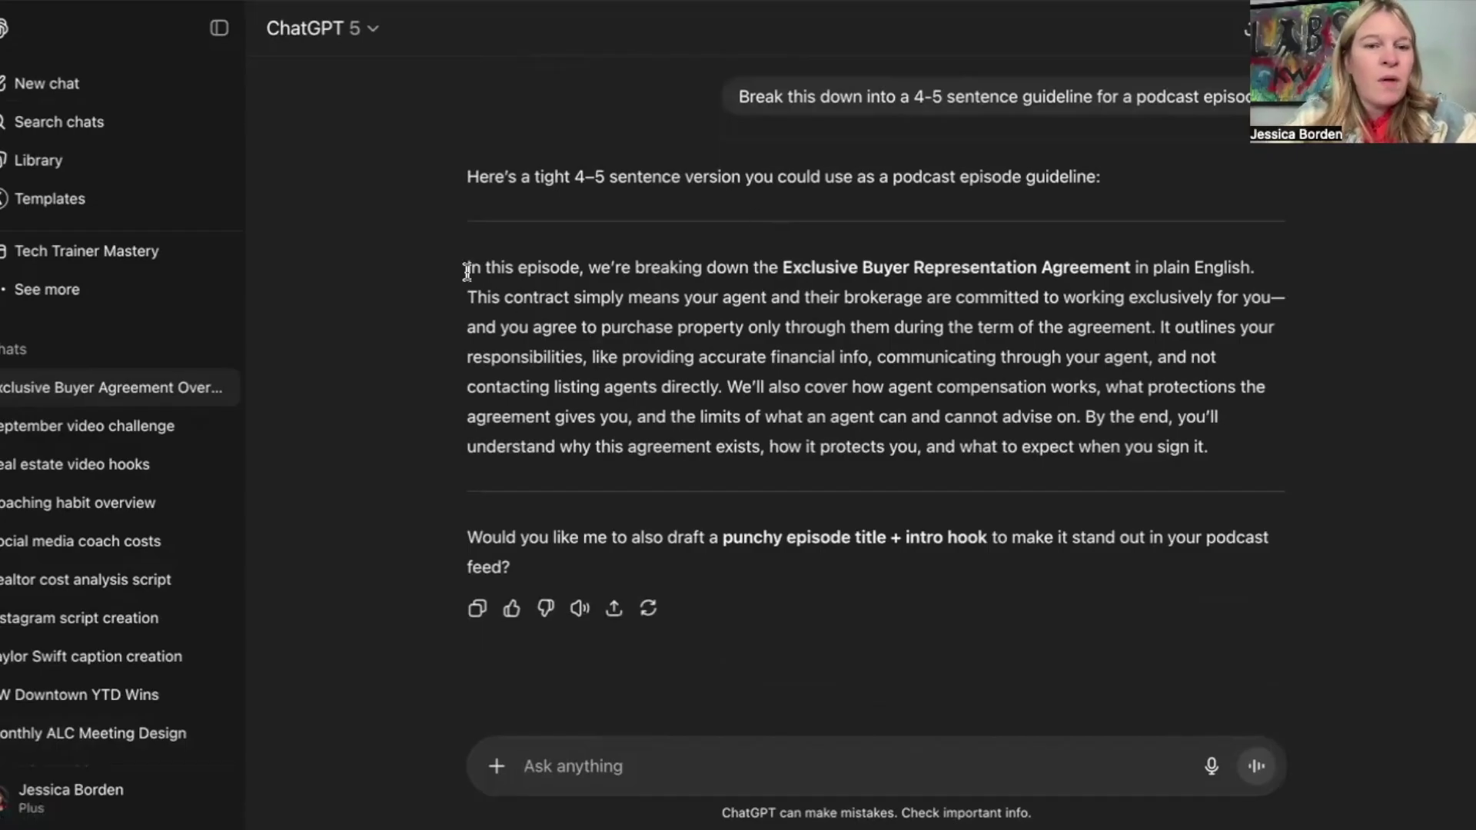
Step: Copy the podcast episode guideline paragraph, switch to NotebookLM and close the briefing note to return to the Studio overview
left_click_drag(467, 267, 1222, 464)
key("ctrl+c")
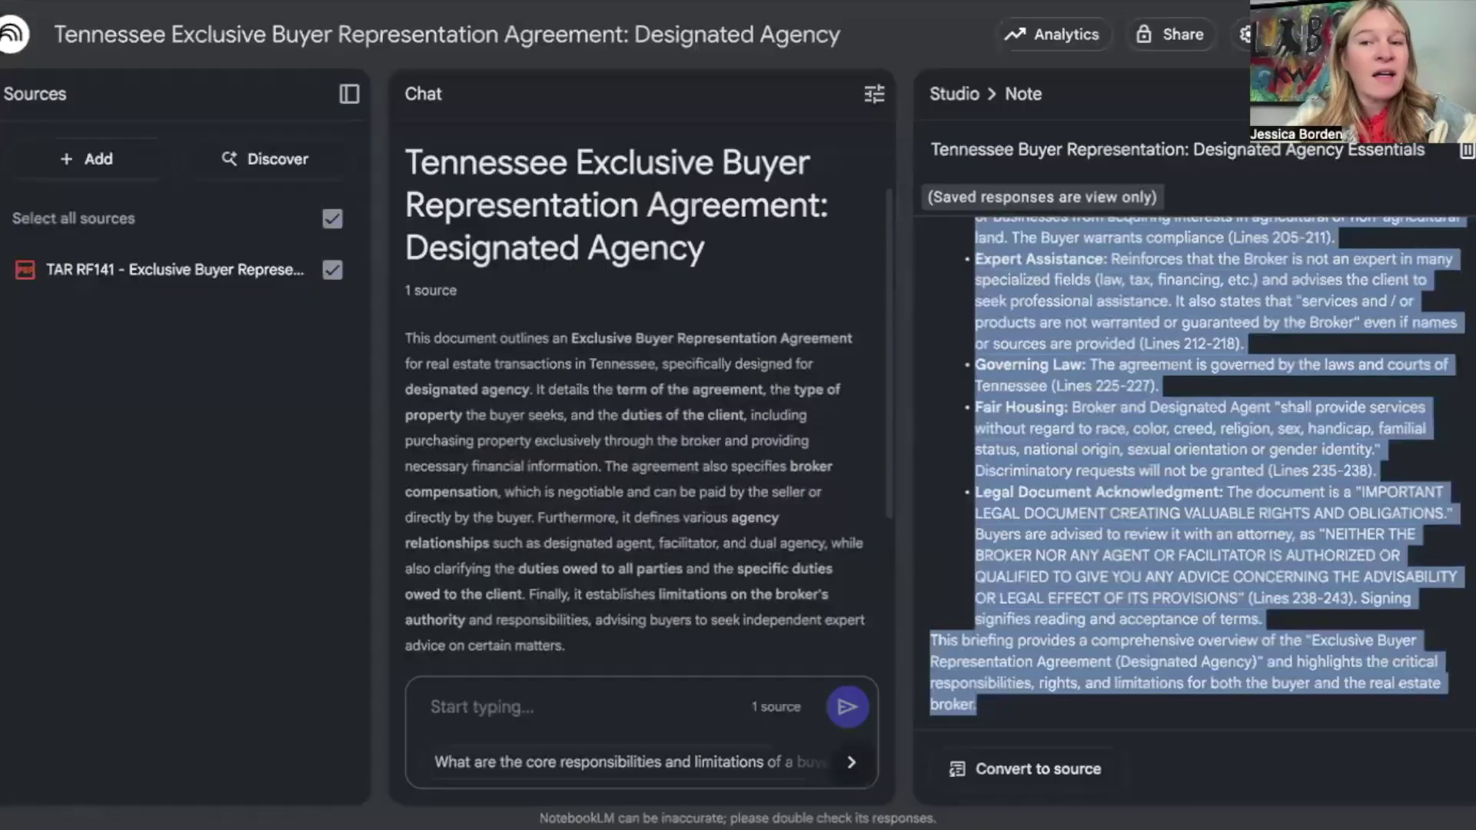
left_click(962, 85)
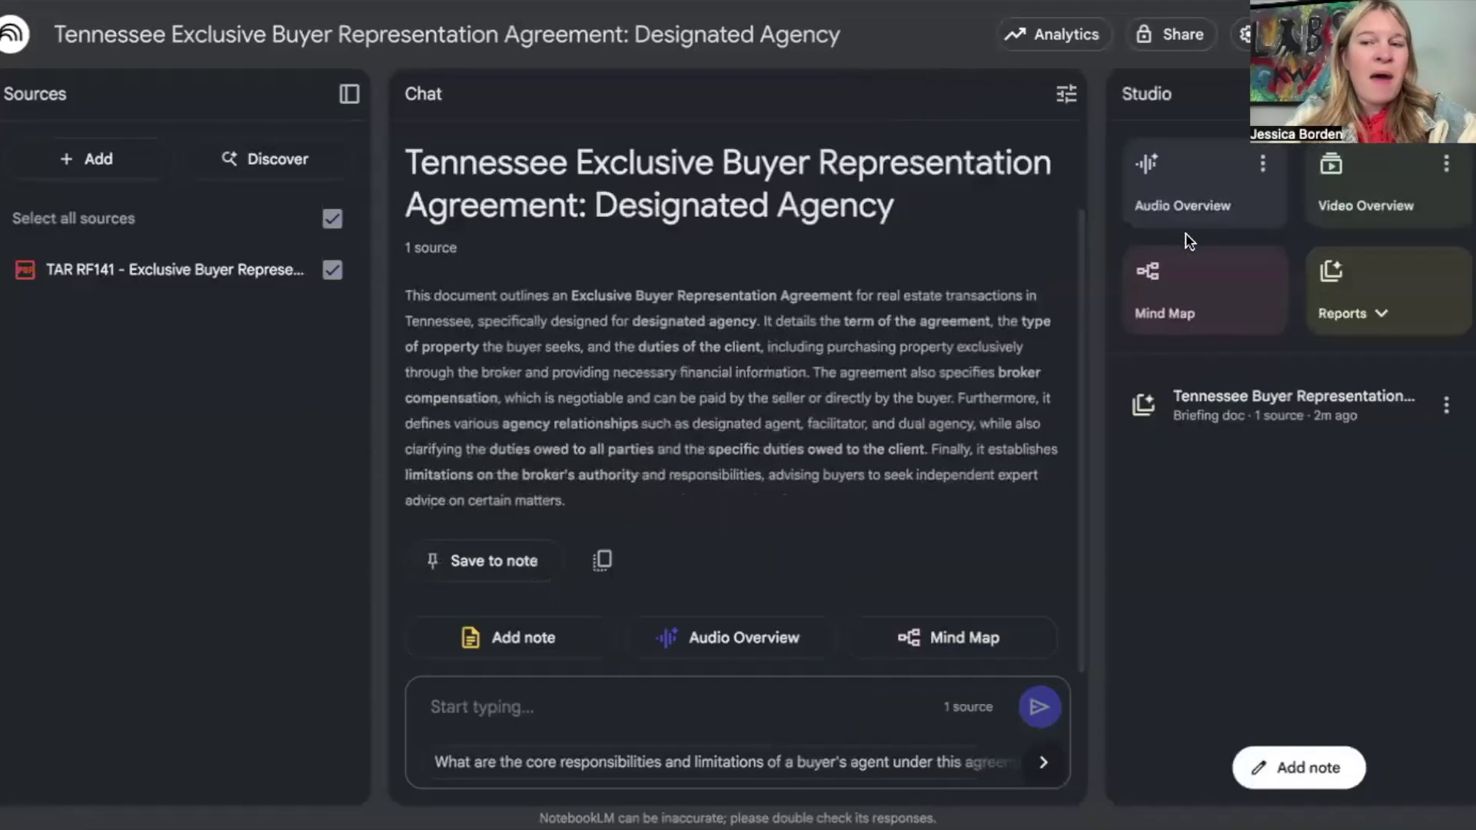
Step: Customize the Audio Overview with the copied podcast guideline as the AI hosts' focus and generate it at the default length
left_click(1269, 165)
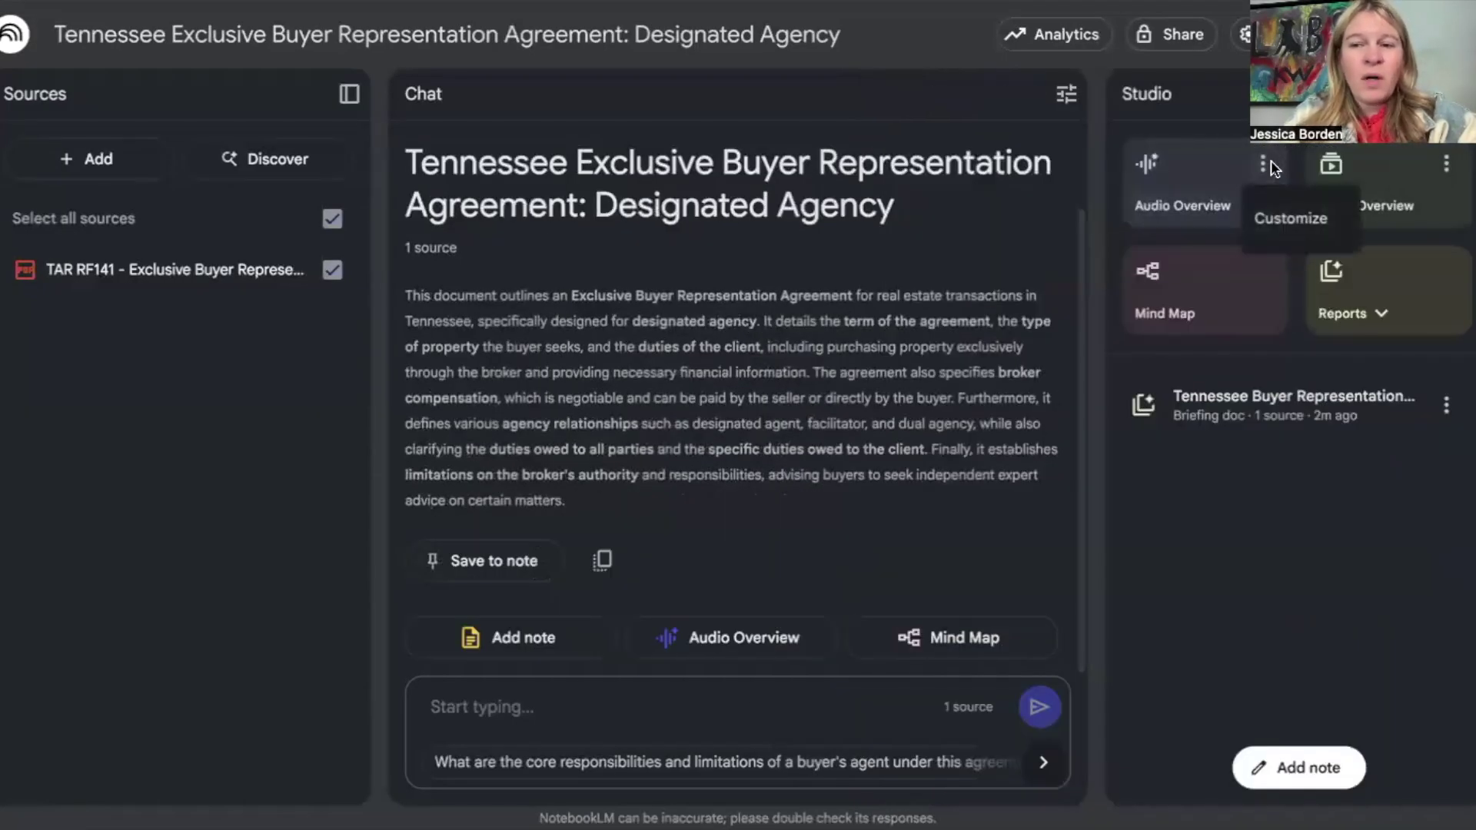
left_click(1275, 226)
left_click(442, 480)
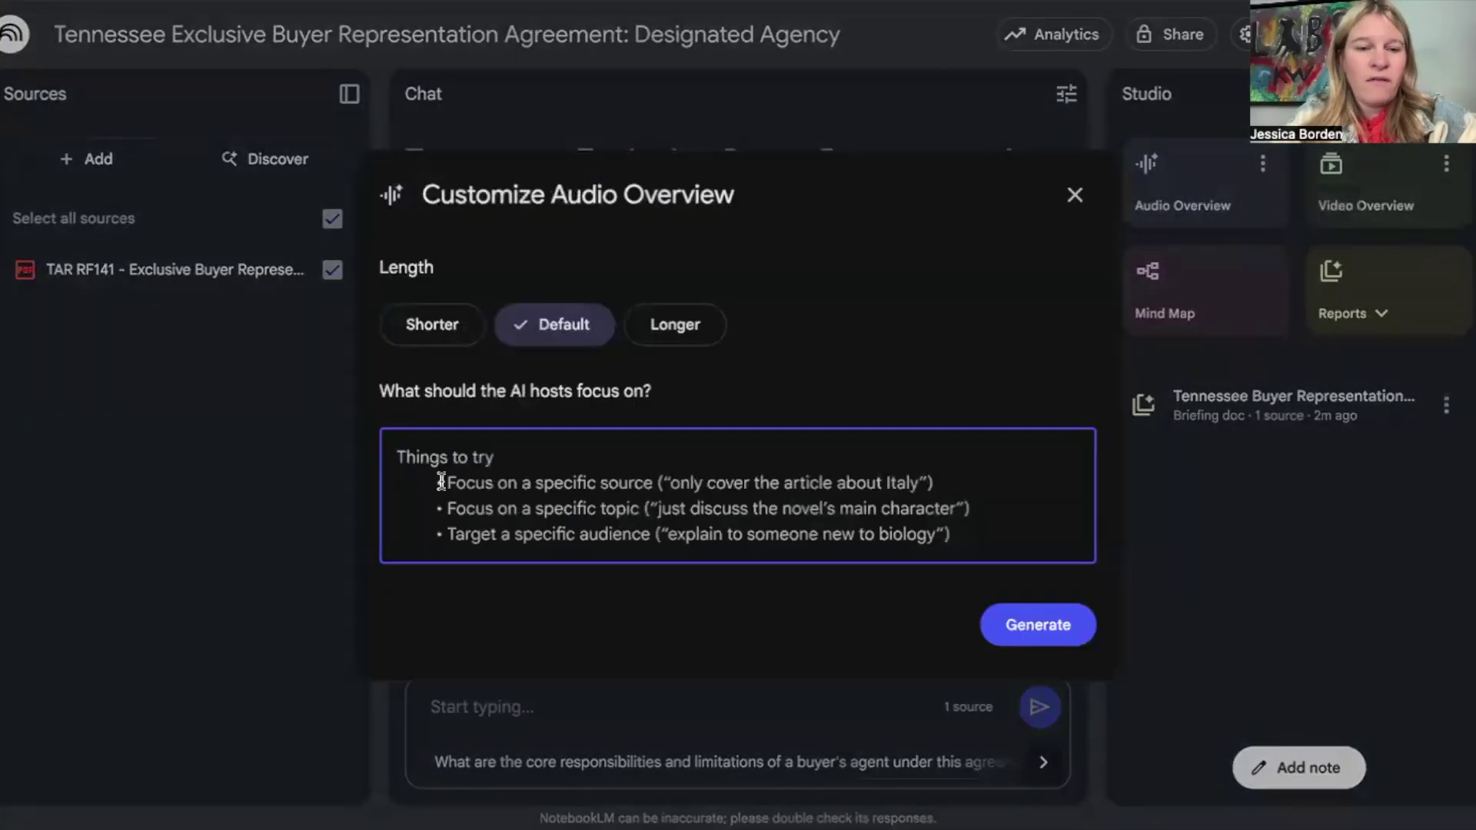
key("ctrl+v")
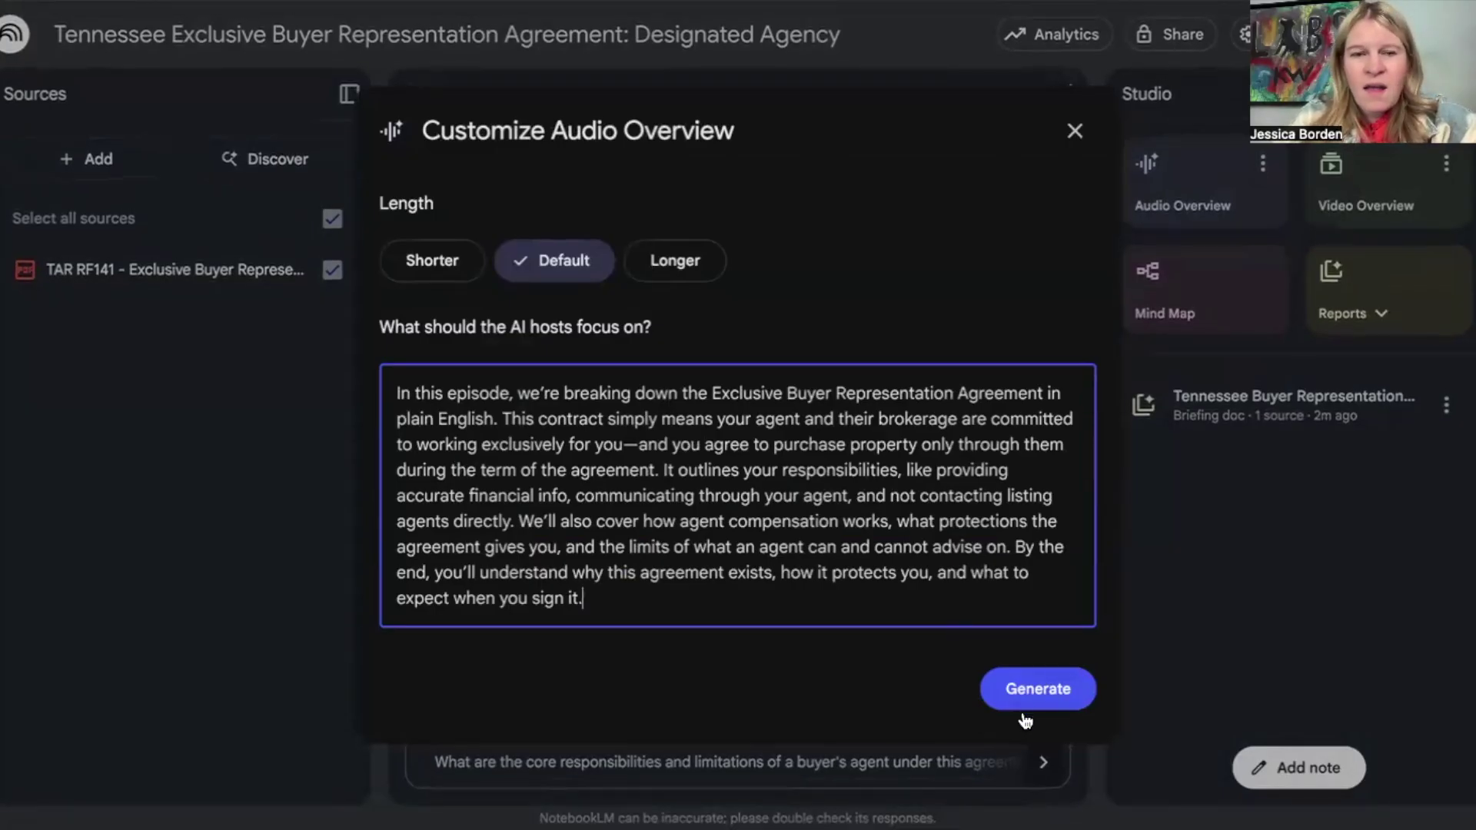
left_click(1023, 687)
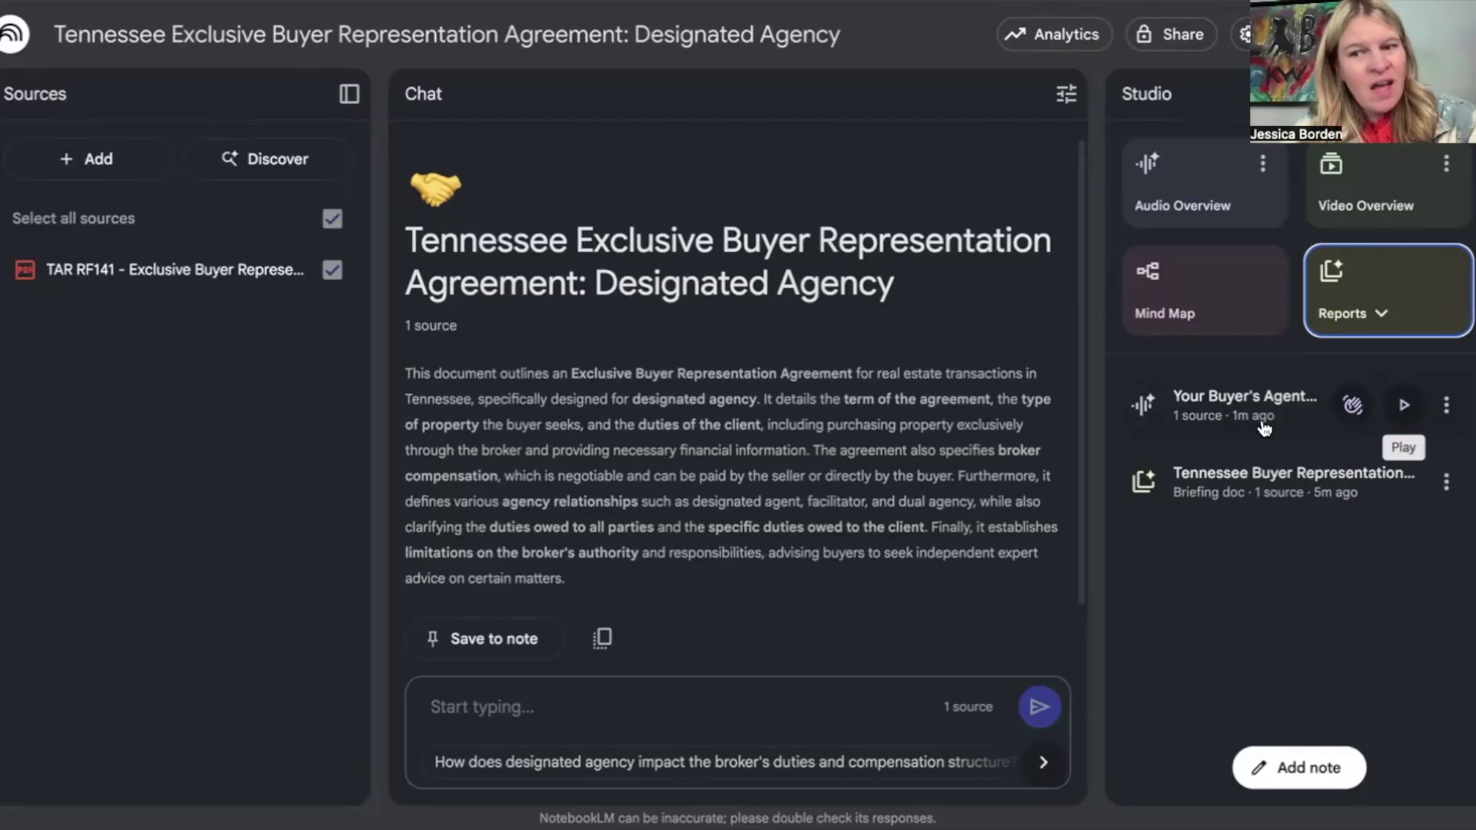
Step: Play the beginning of the generated audio overview, and pause it
left_click(1405, 407)
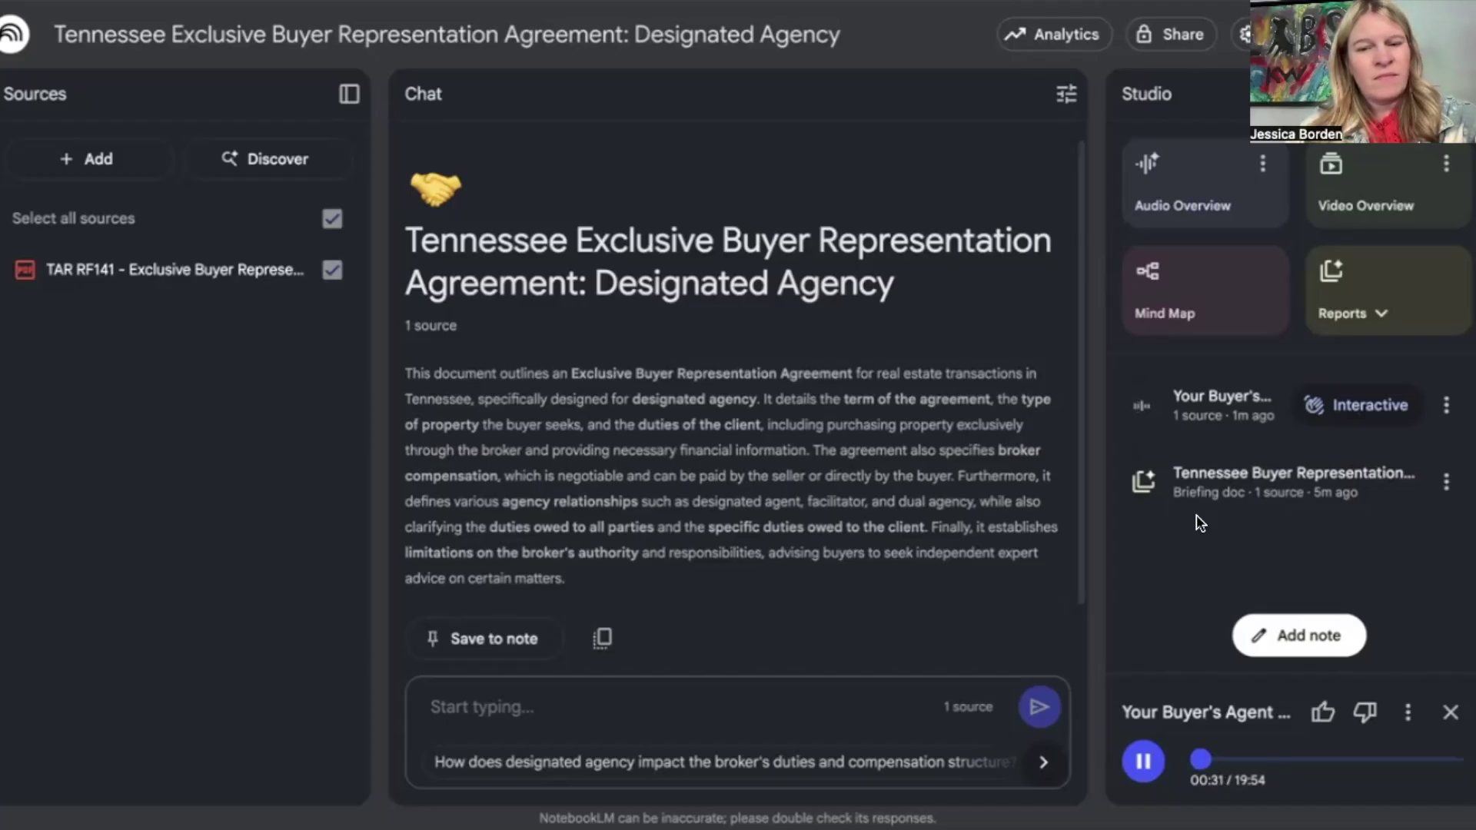
left_click(1144, 765)
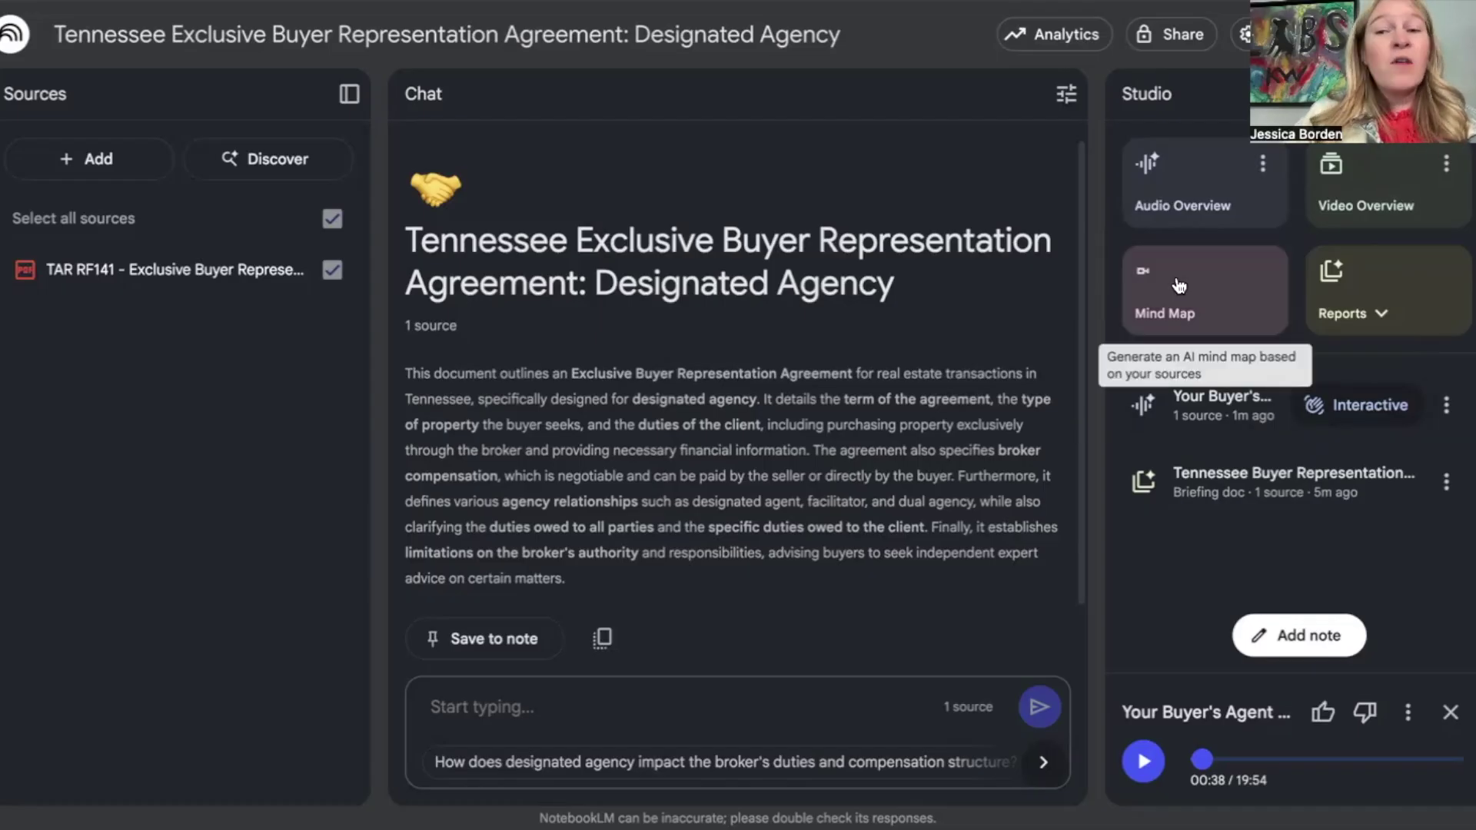
Step: Generate an FAQ report from the buyer representation agreement and open it
left_click(1346, 307)
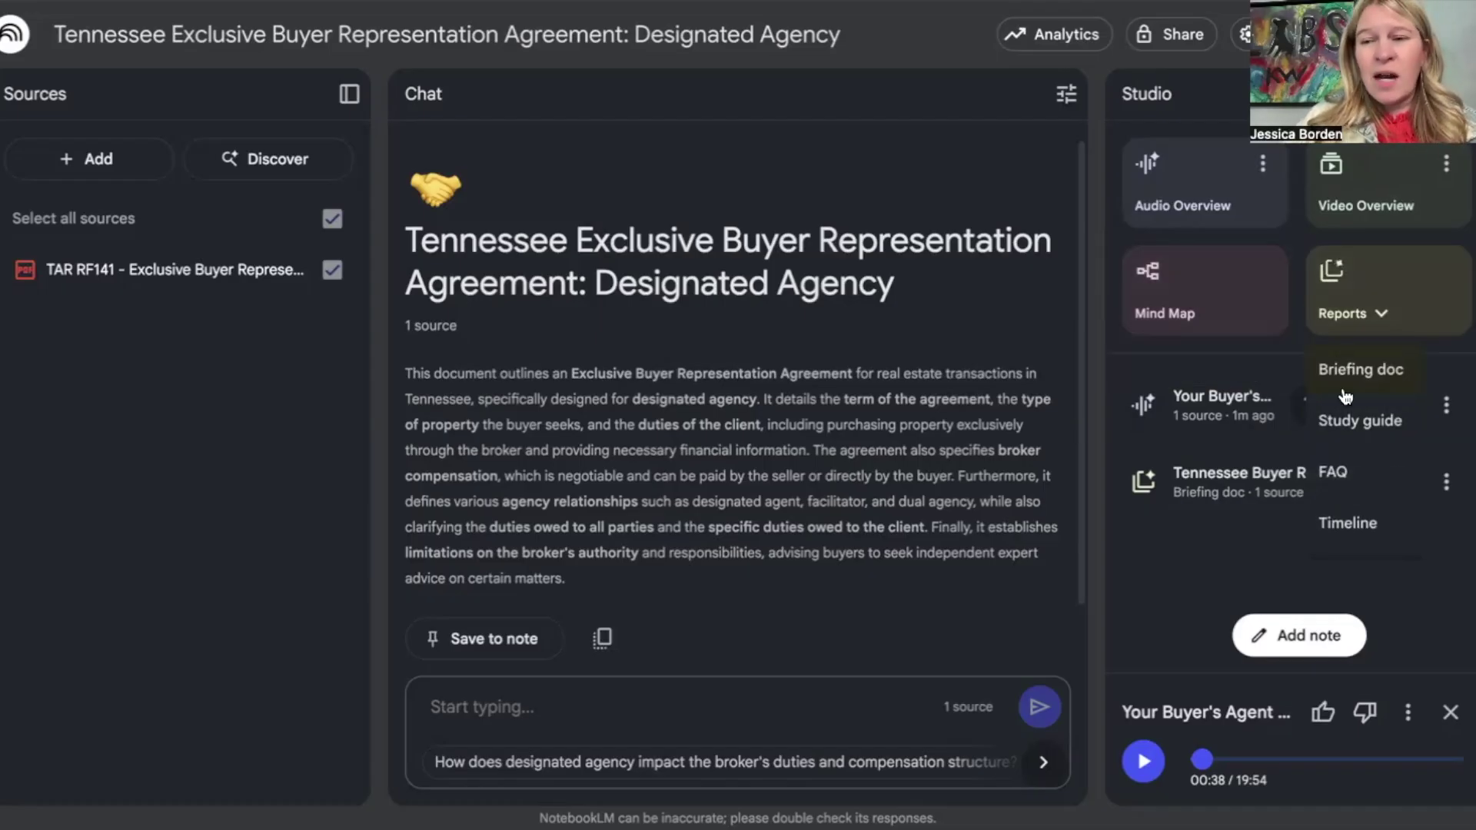
left_click(1347, 475)
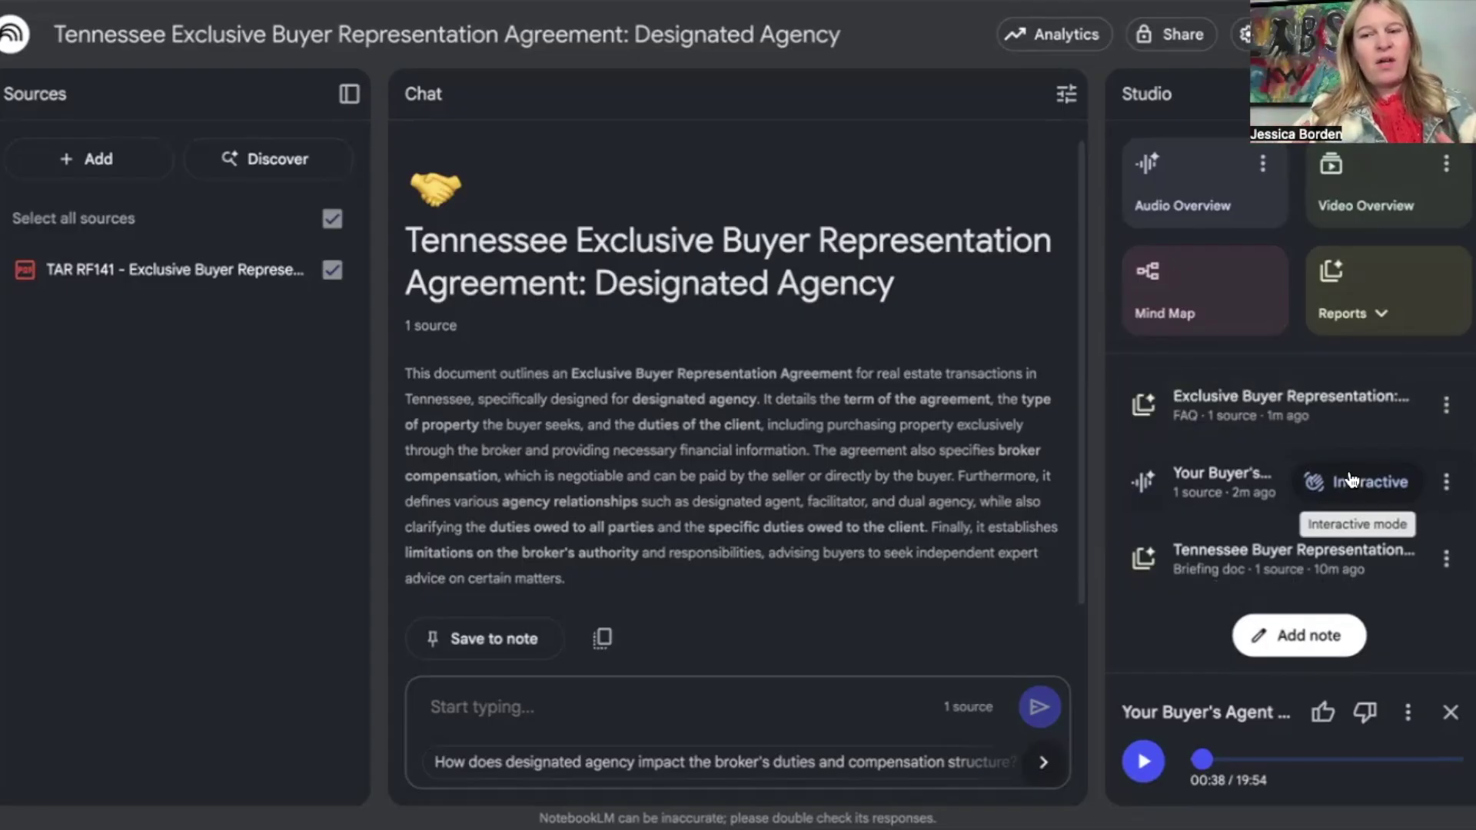
left_click(1188, 400)
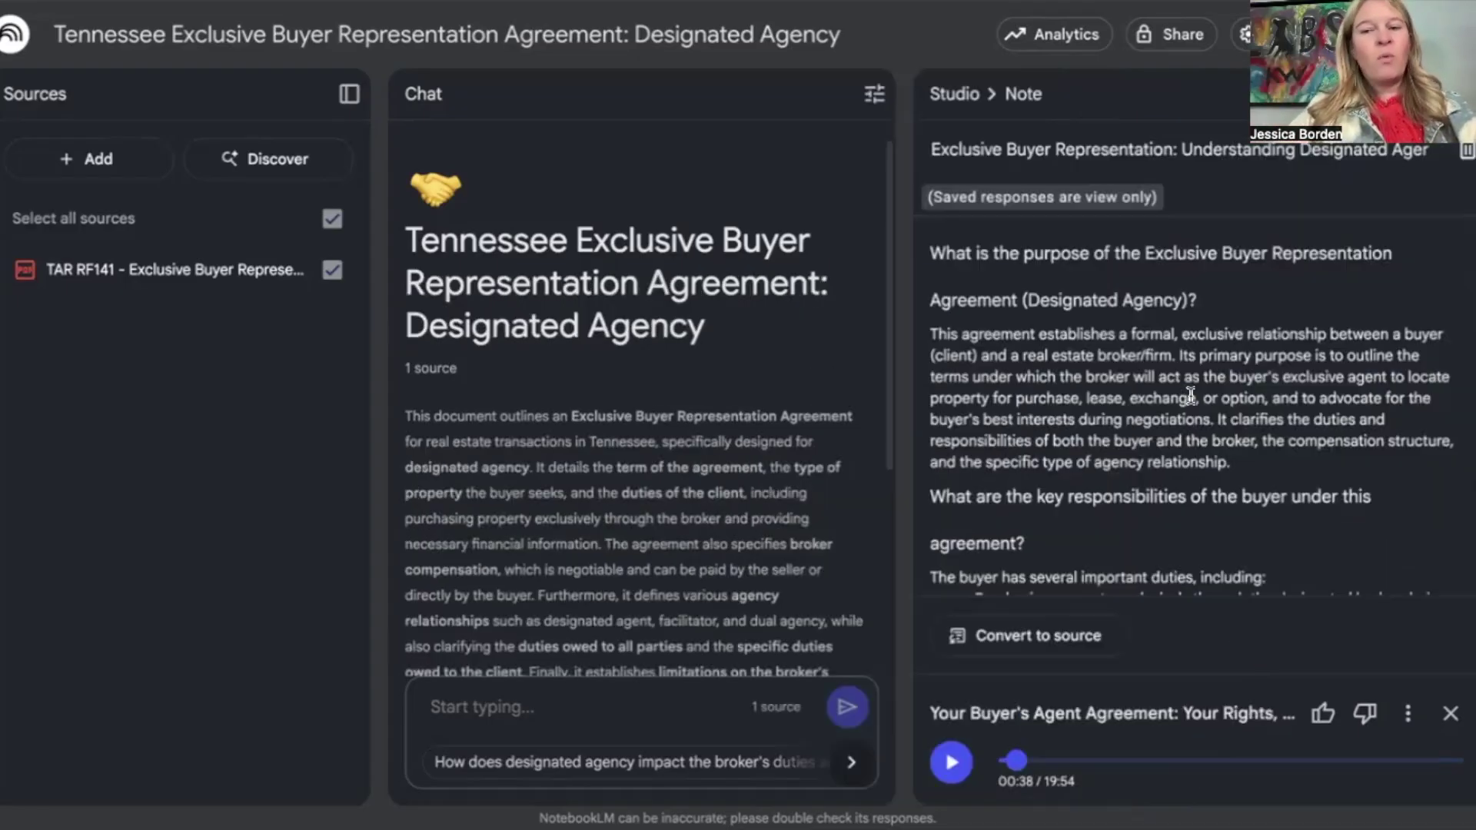
Step: Read through the FAQ's answers on buyer responsibilities, designated agency, dual representation and the licensee's duties
scroll(1073, 404, "down", 3)
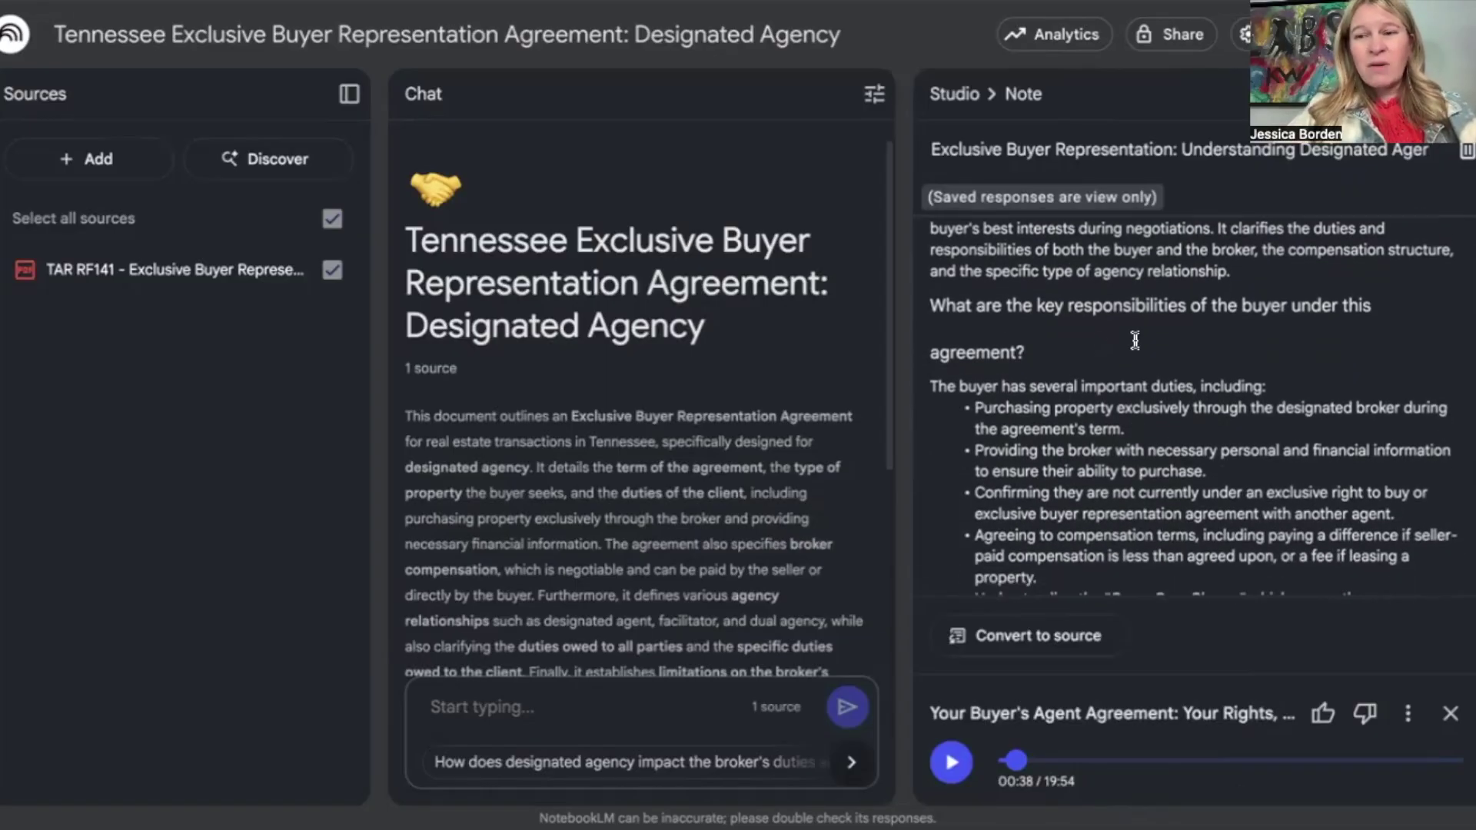
scroll(1101, 346, "down", 5)
scroll(1126, 446, "down", 3)
scroll(1127, 446, "down", 3)
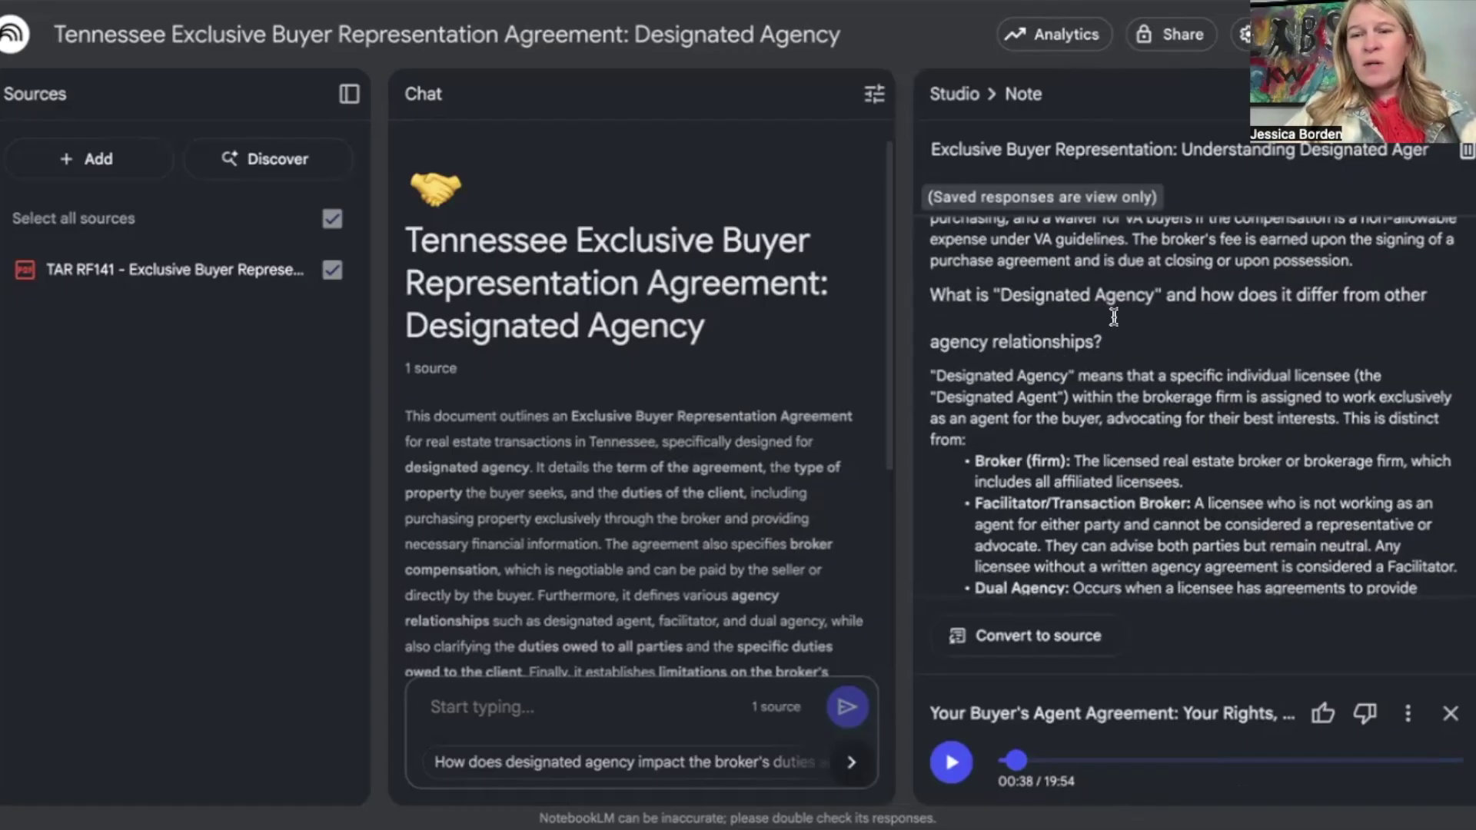
scroll(1044, 412, "down", 1)
scroll(1043, 412, "down", 5)
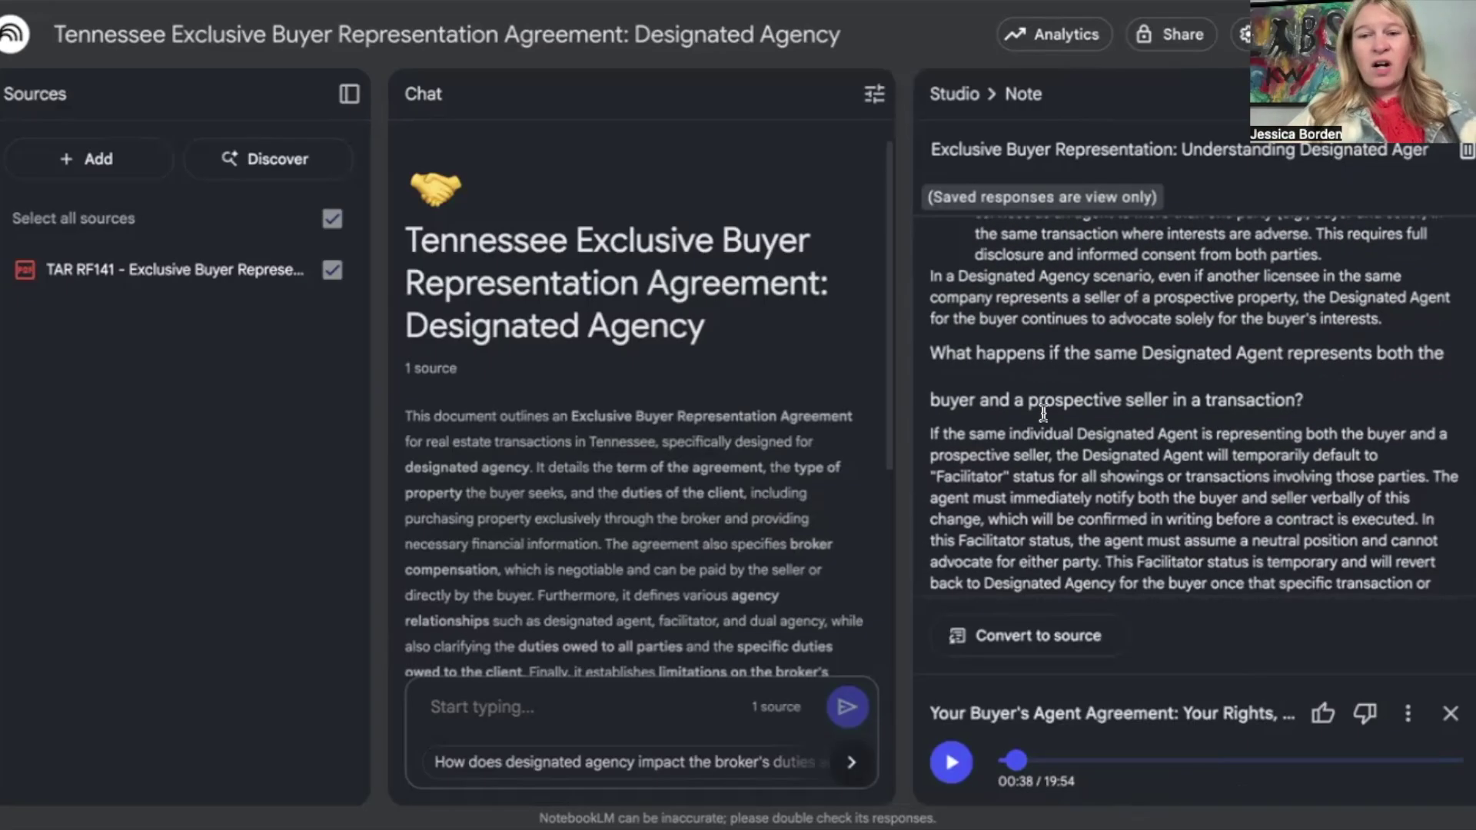
scroll(1044, 411, "down", 5)
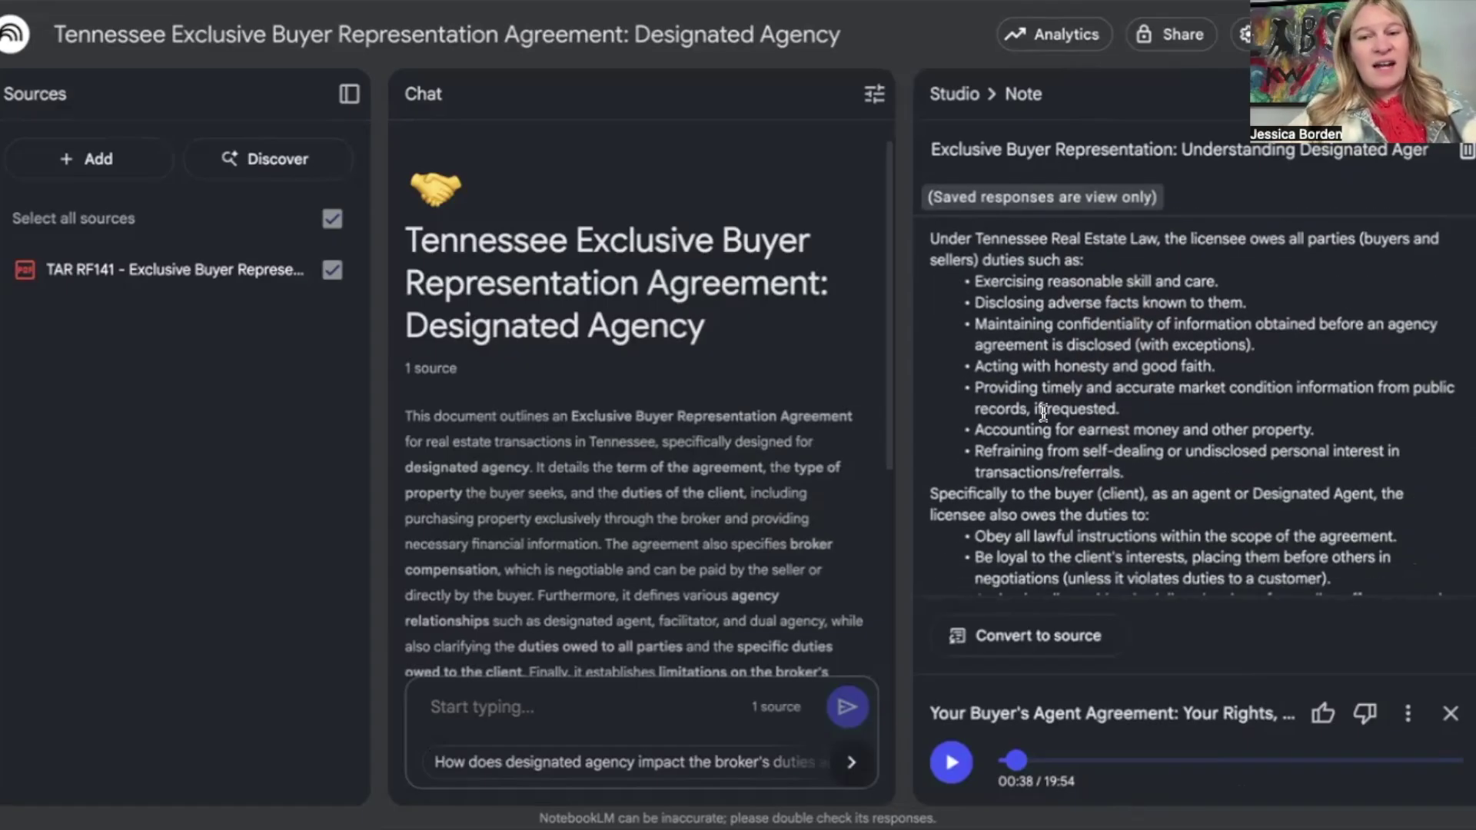